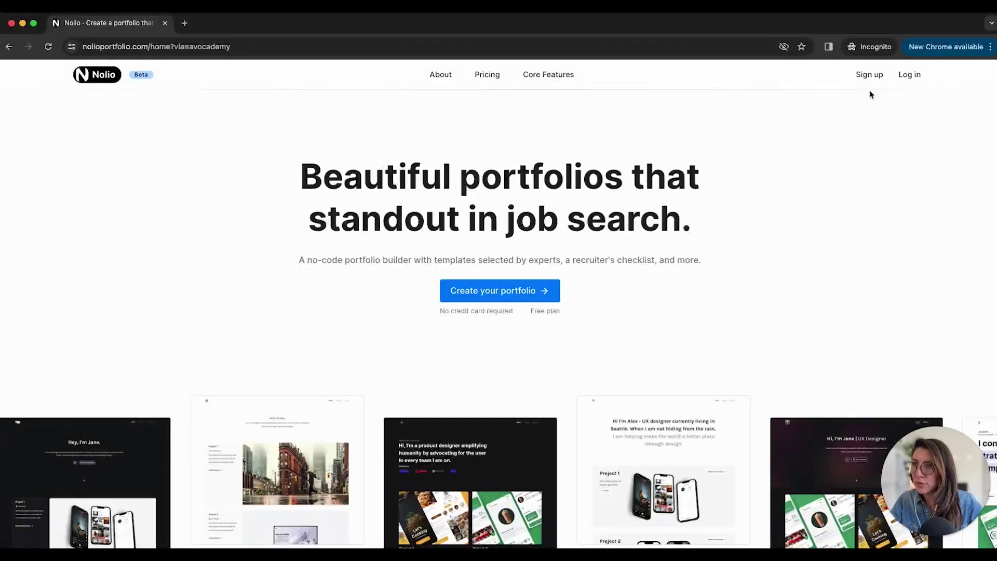
Start a new portfolio and browse the homepage templates, settling on the first AirBnB card
left_click(500, 293)
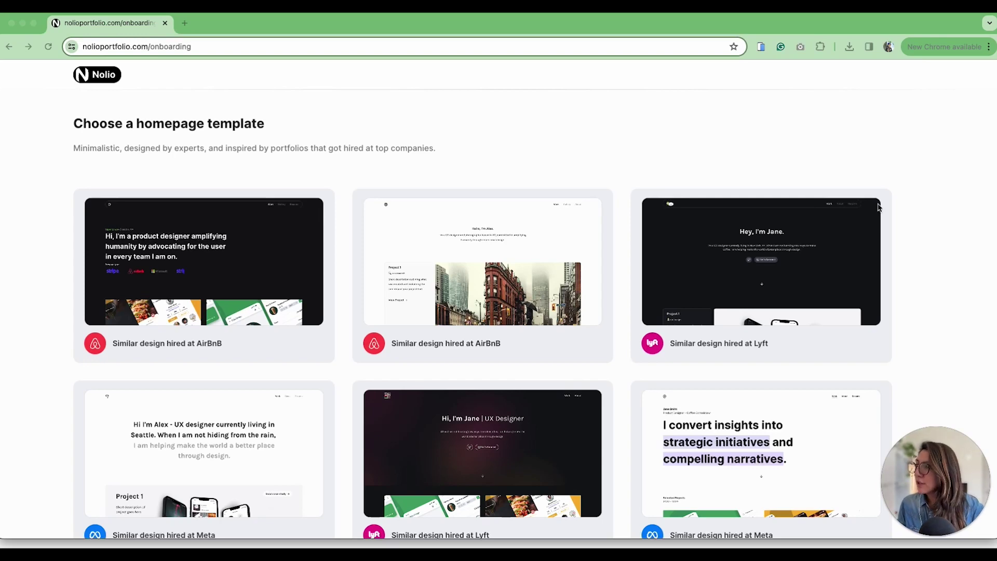
scroll(933, 179, "down", 4)
scroll(933, 179, "up", 3)
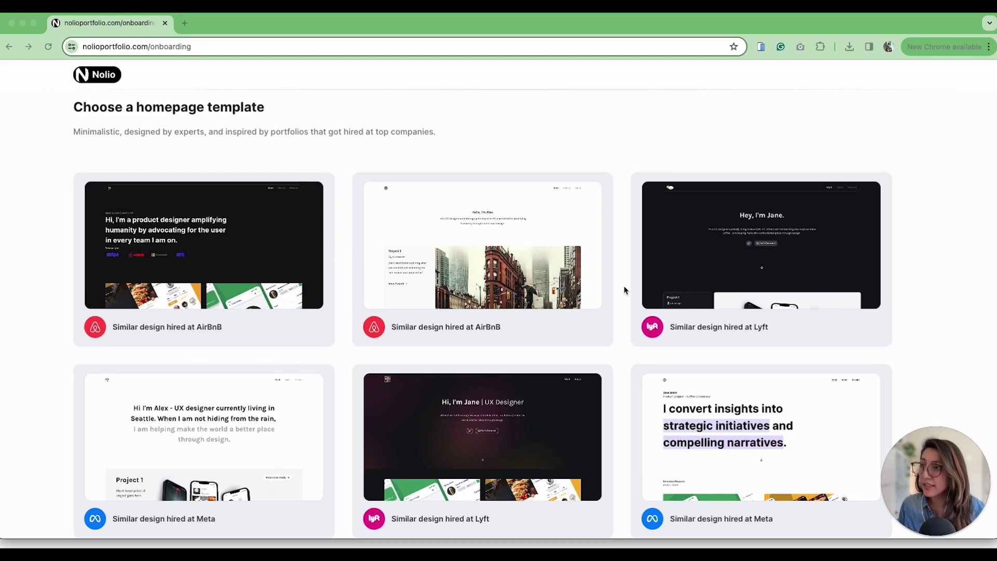
left_click(537, 131)
mouse_move(332, 248)
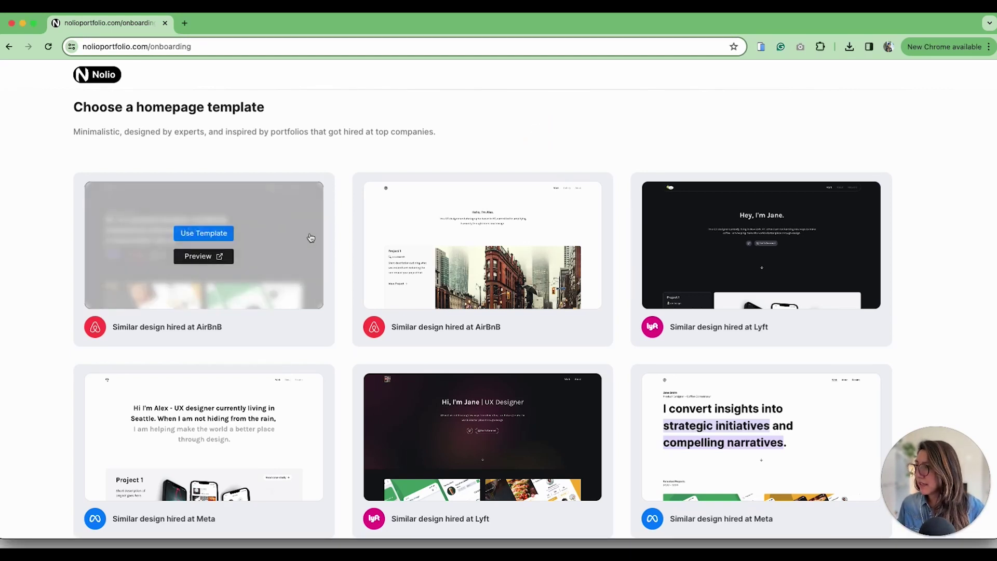
Create the portfolio from the first AirBnB-inspired template and open its design settings
left_click(203, 233)
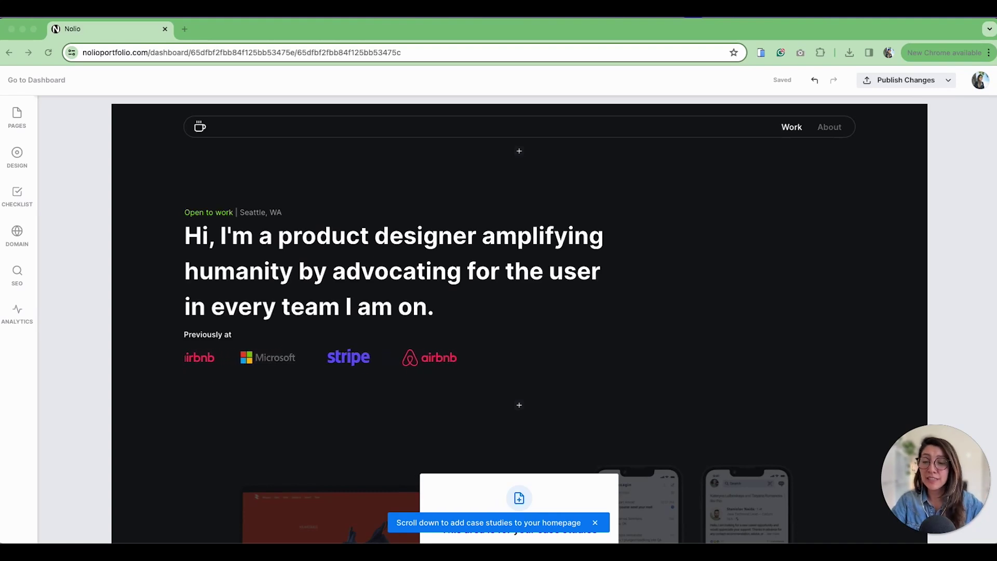
left_click(60, 153)
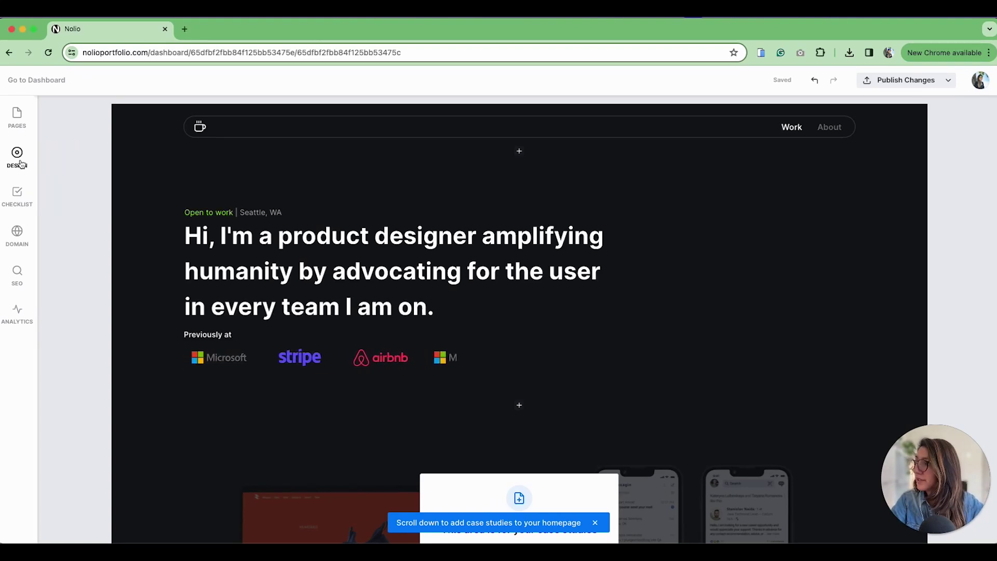
left_click(18, 161)
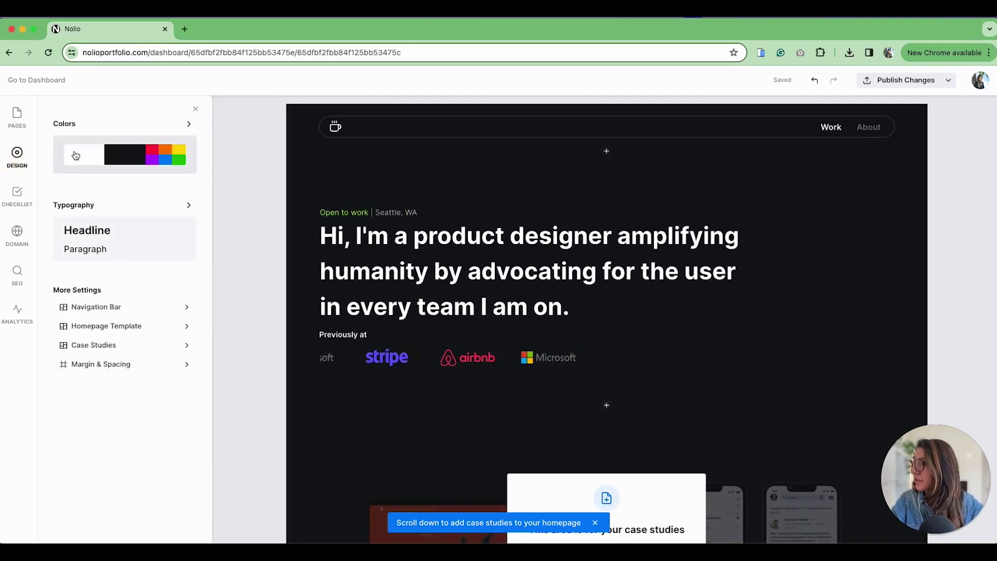
Try the Light, Dark, Paper and Yellow colour packs, then settle back on Dark
left_click(75, 155)
left_click(110, 161)
left_click(113, 194)
left_click(120, 226)
left_click(116, 310)
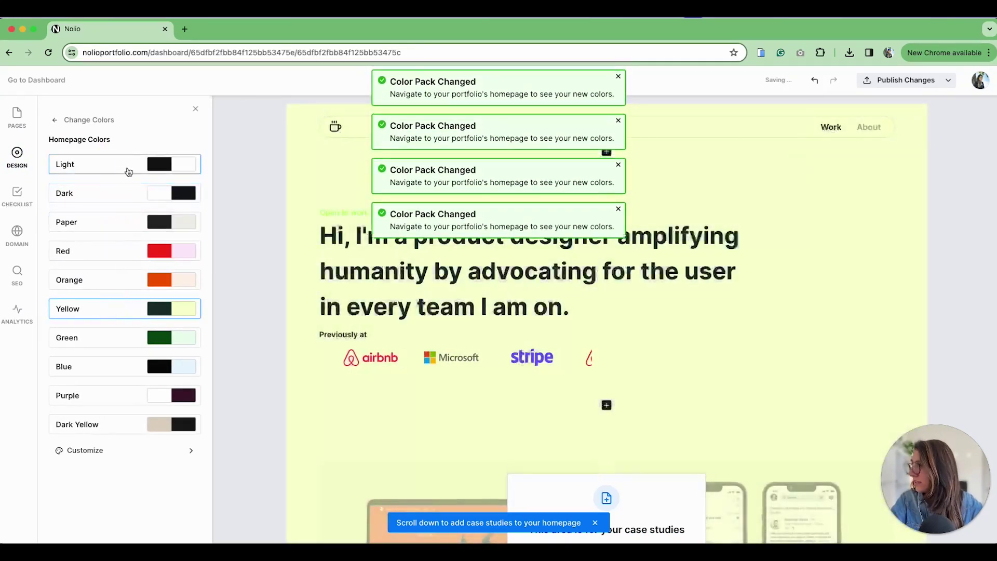
left_click(128, 171)
left_click(123, 191)
left_click(54, 119)
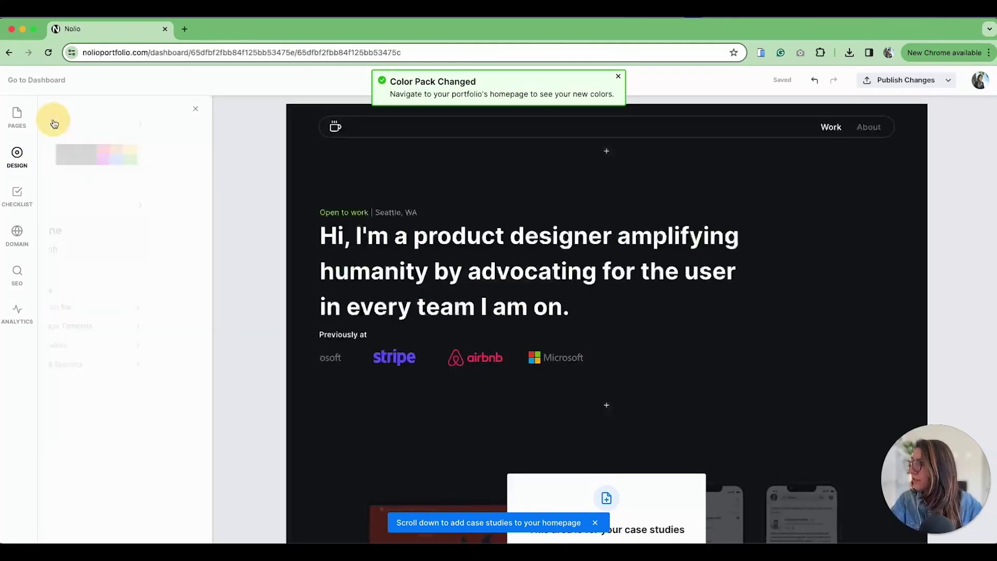
left_click(117, 238)
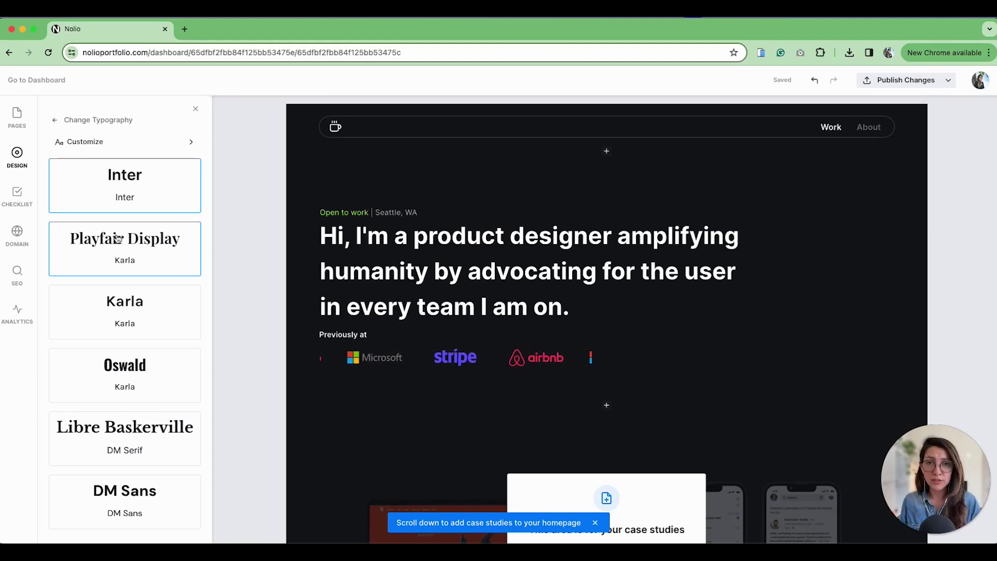
left_click(116, 251)
left_click(149, 318)
left_click(143, 365)
scroll(148, 369, "down", 3)
left_click(139, 297)
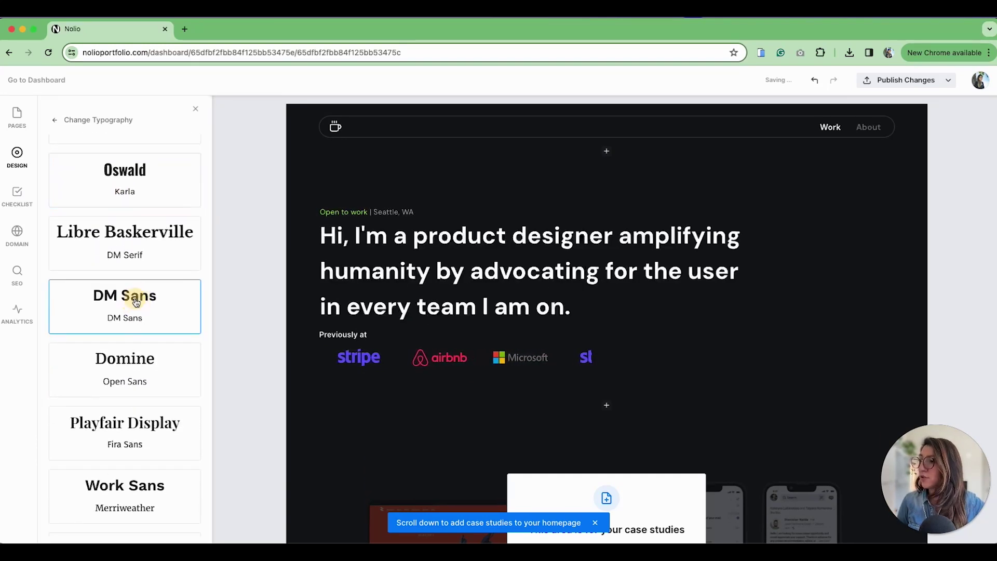
scroll(192, 180, "up", 4)
left_click(192, 180)
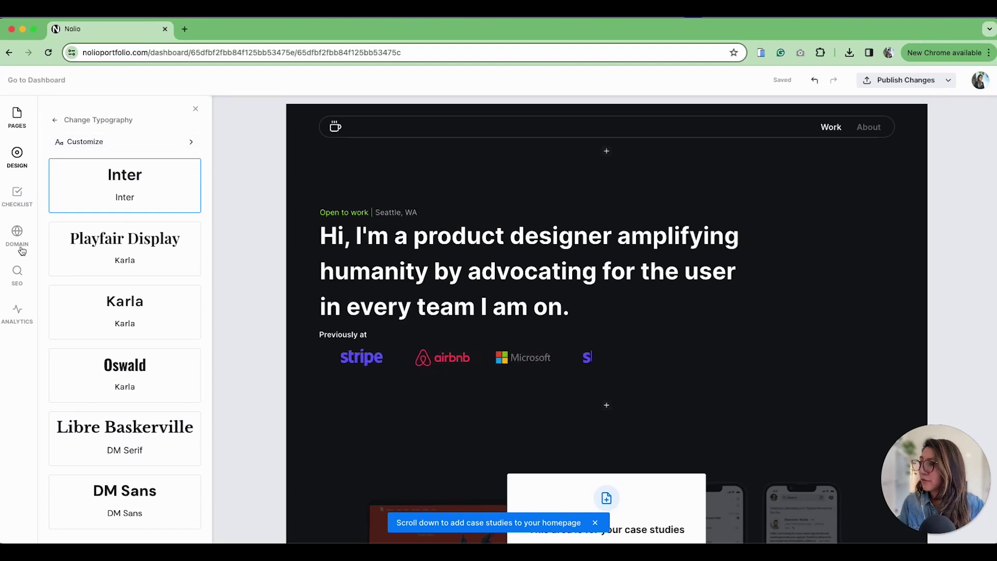
left_click(122, 148)
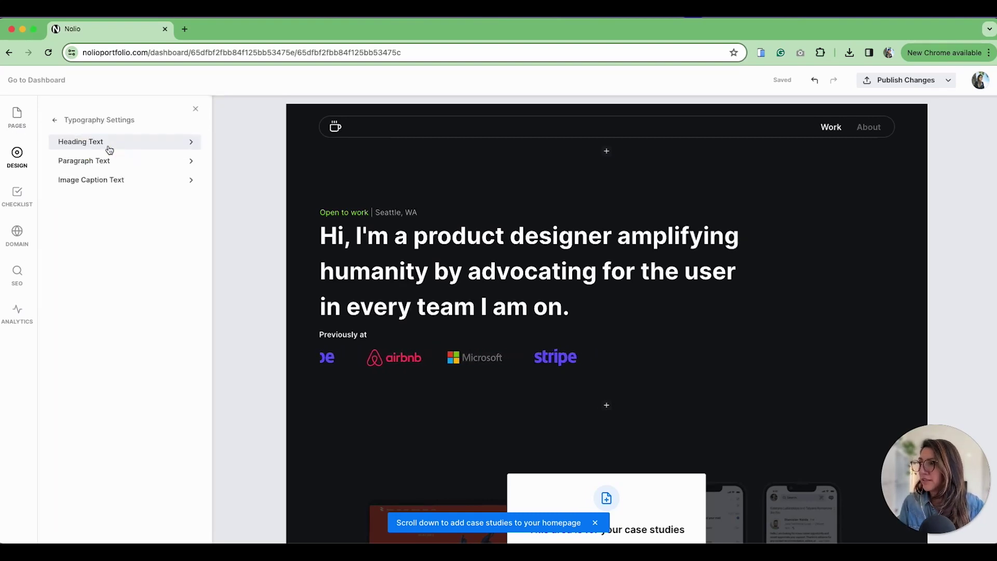
left_click(109, 149)
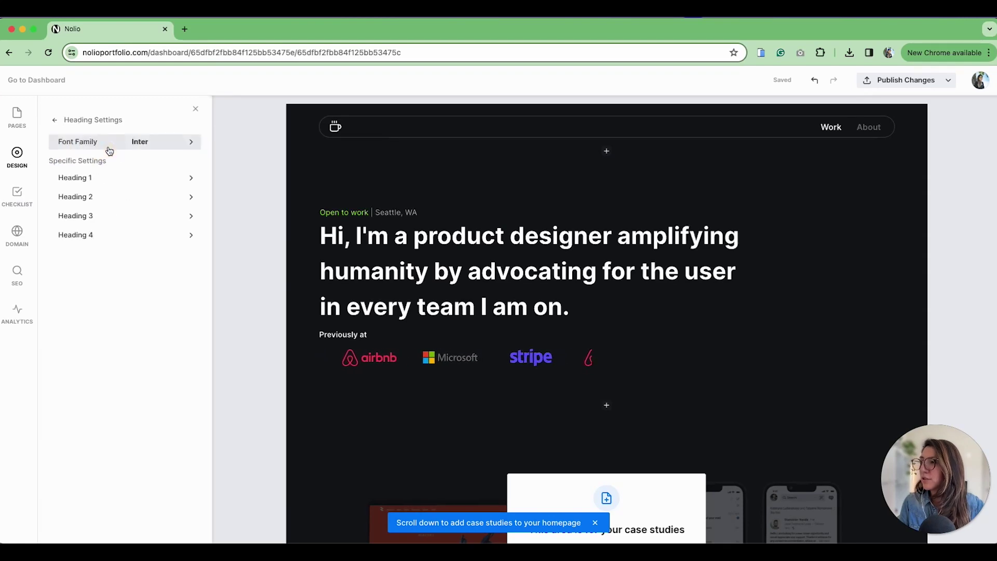
left_click(55, 123)
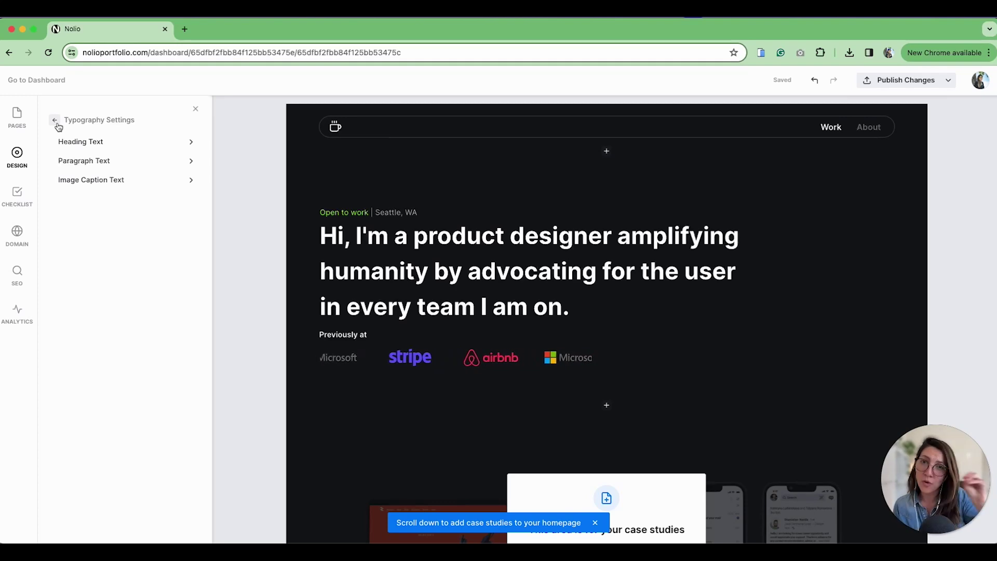
left_click(56, 121)
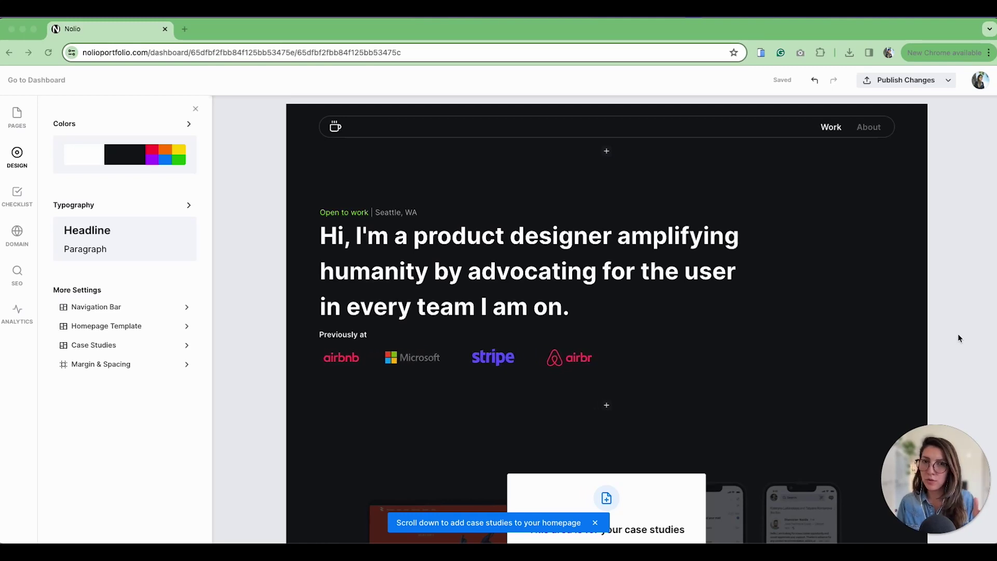
Replace the navigation bar logo with a custom name showing the portfolio owner's name
left_click(102, 310)
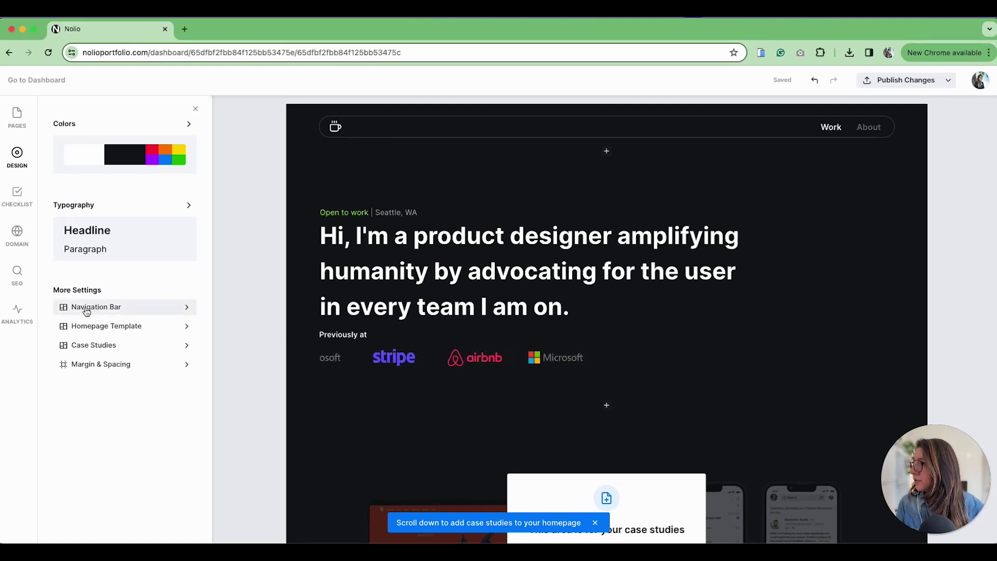
left_click(87, 312)
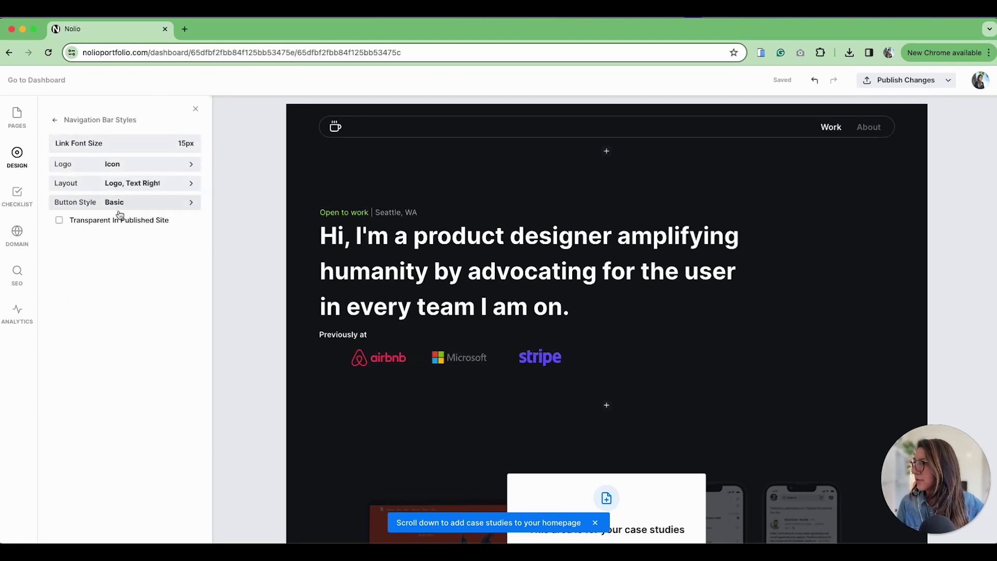
left_click(120, 165)
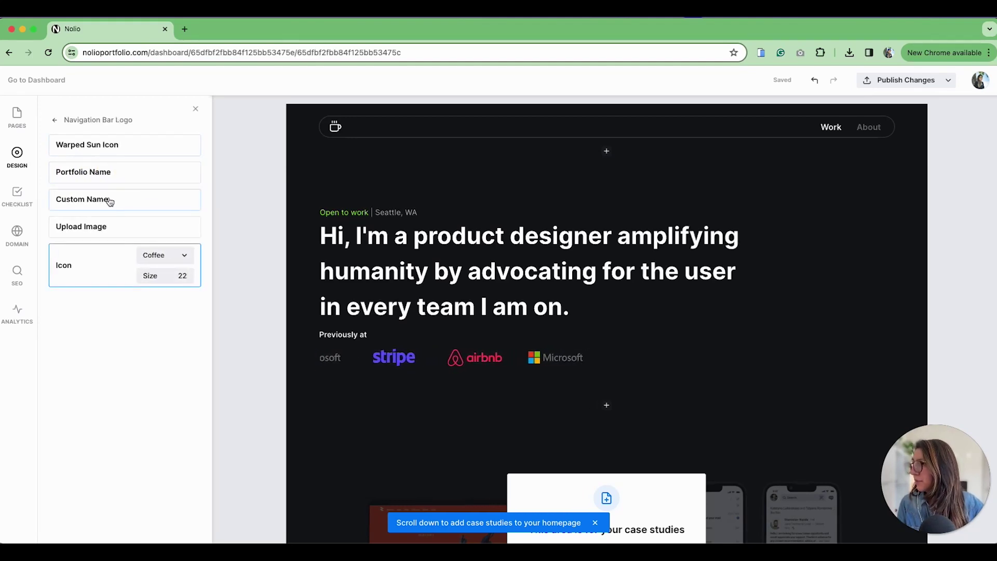
left_click(156, 255)
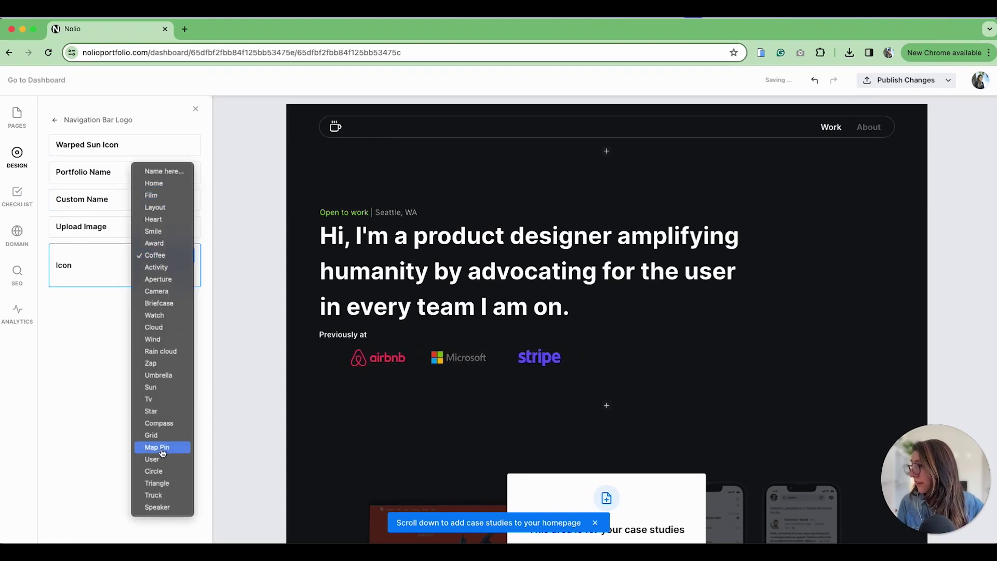
left_click(168, 189)
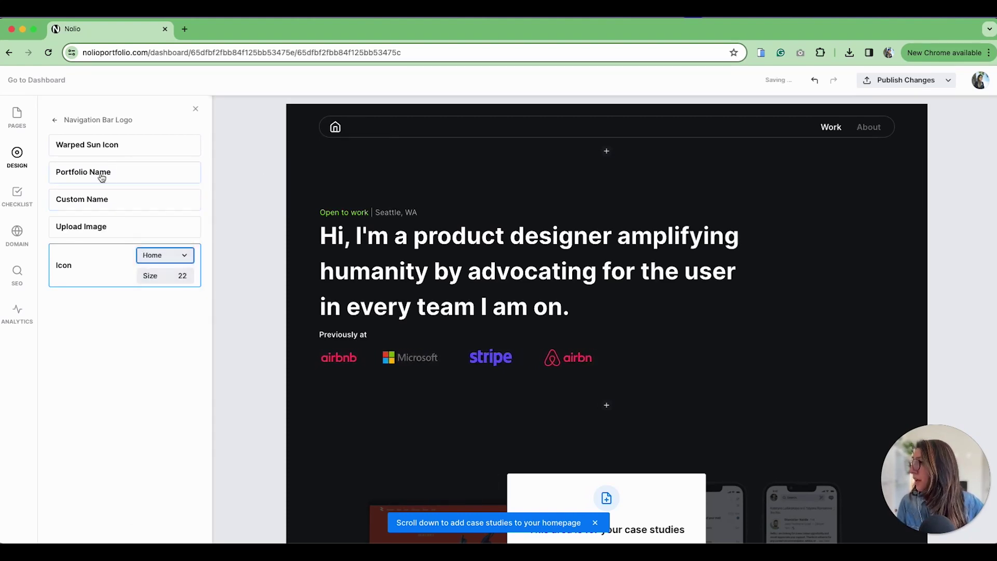
left_click(98, 202)
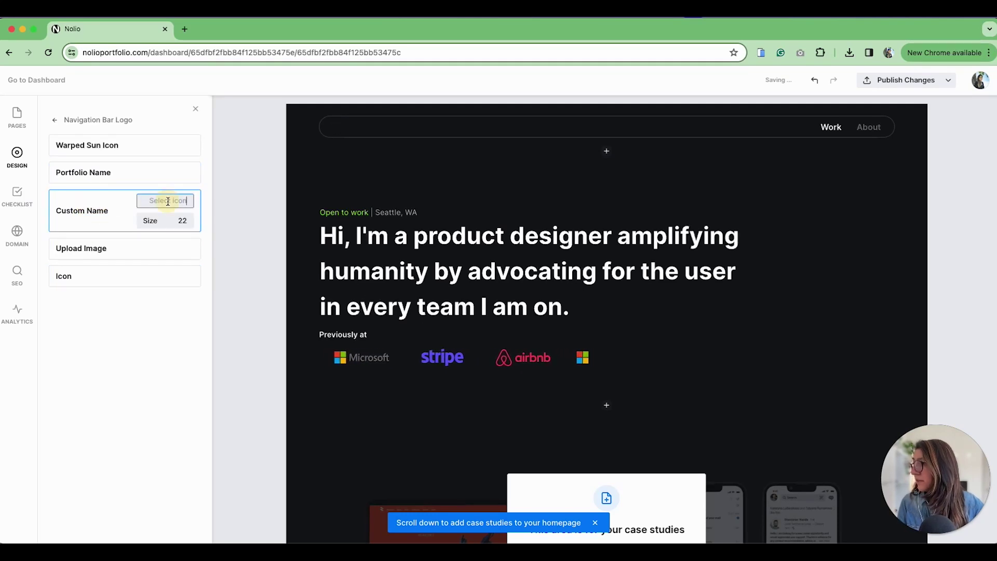
type("Mafe Perdomo")
key("Return")
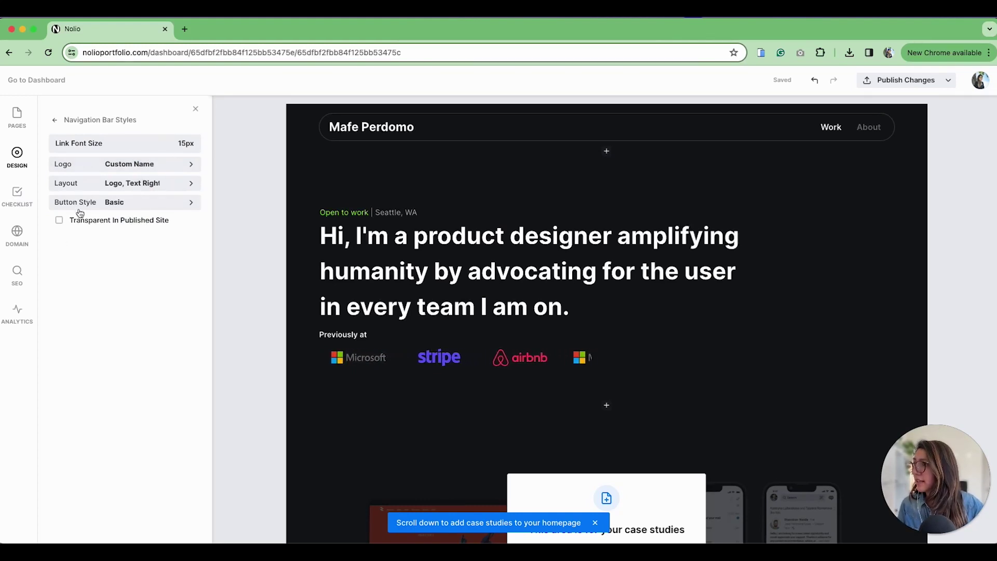
Set the navigation bar layout to 'Logo, Text Right With Border' and return to design settings
left_click(143, 184)
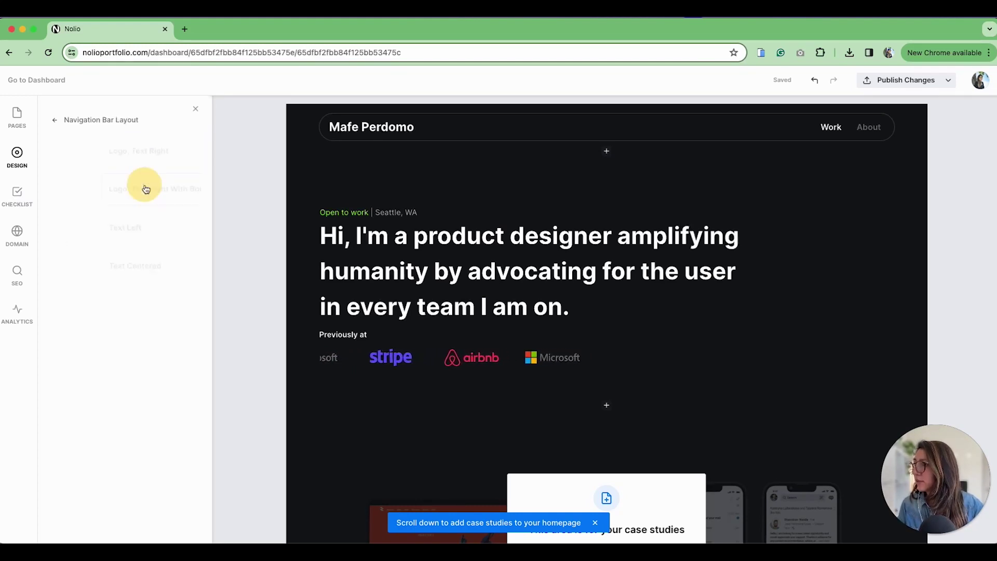
left_click(124, 155)
left_click(120, 190)
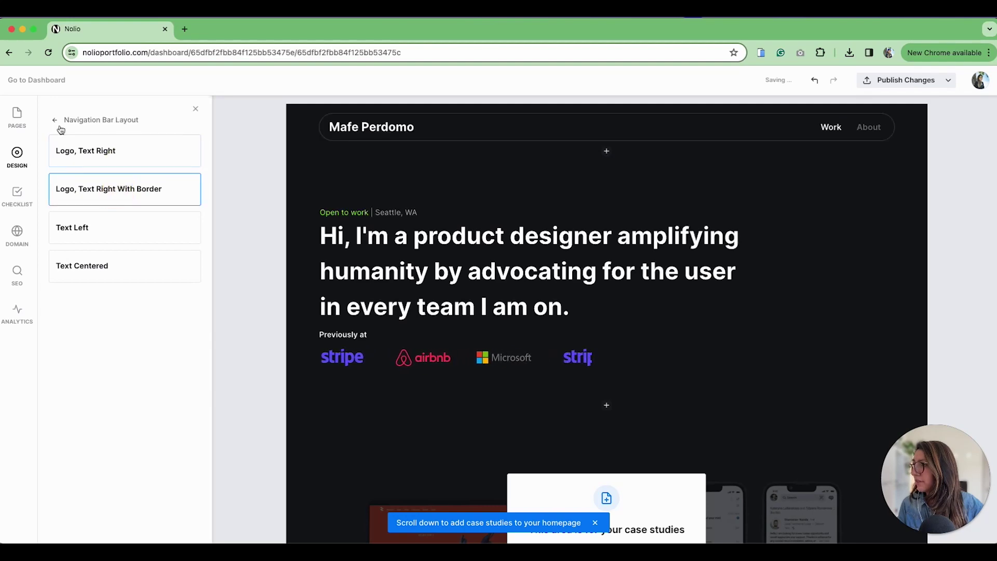
left_click(56, 121)
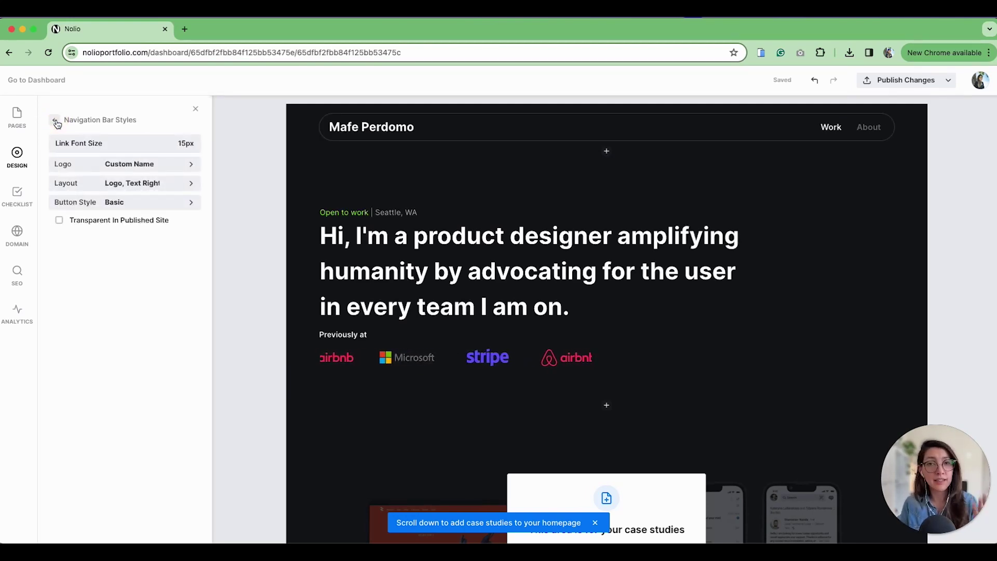
left_click(56, 122)
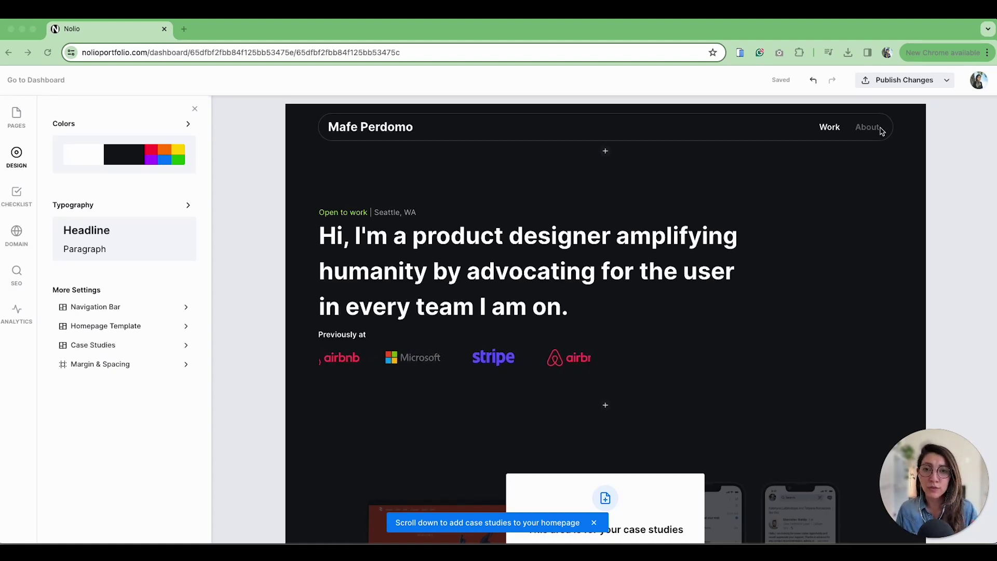
Add a 'Resume' navigation entry that links to an uploaded resume file
left_click(253, 244)
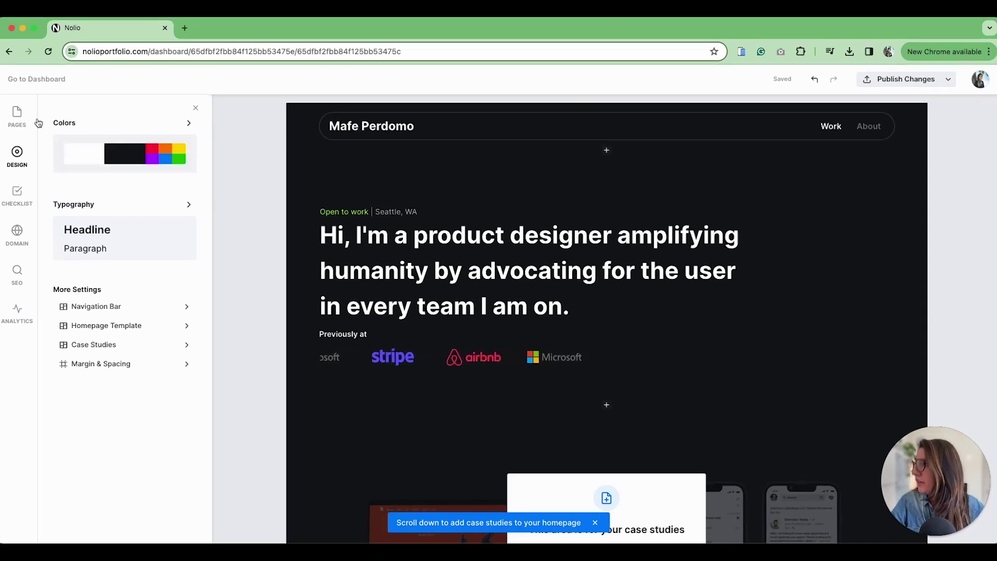
left_click(16, 117)
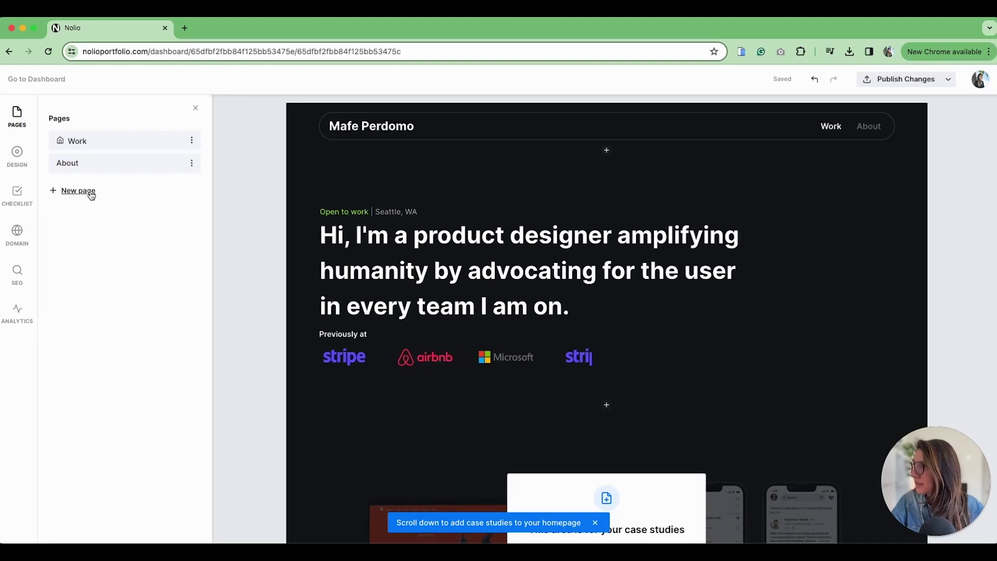
left_click(91, 192)
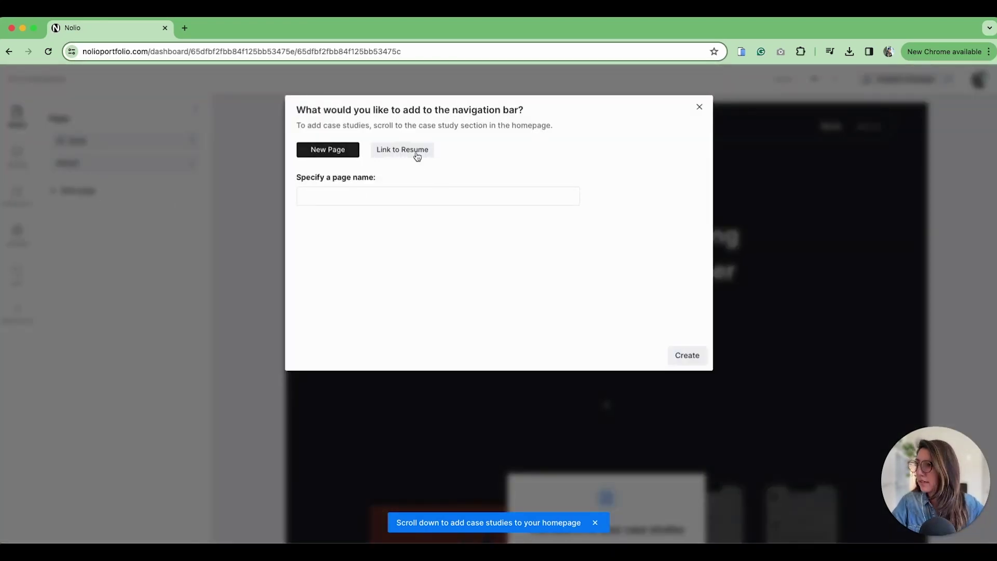
left_click(416, 152)
left_click(319, 198)
type("Resume")
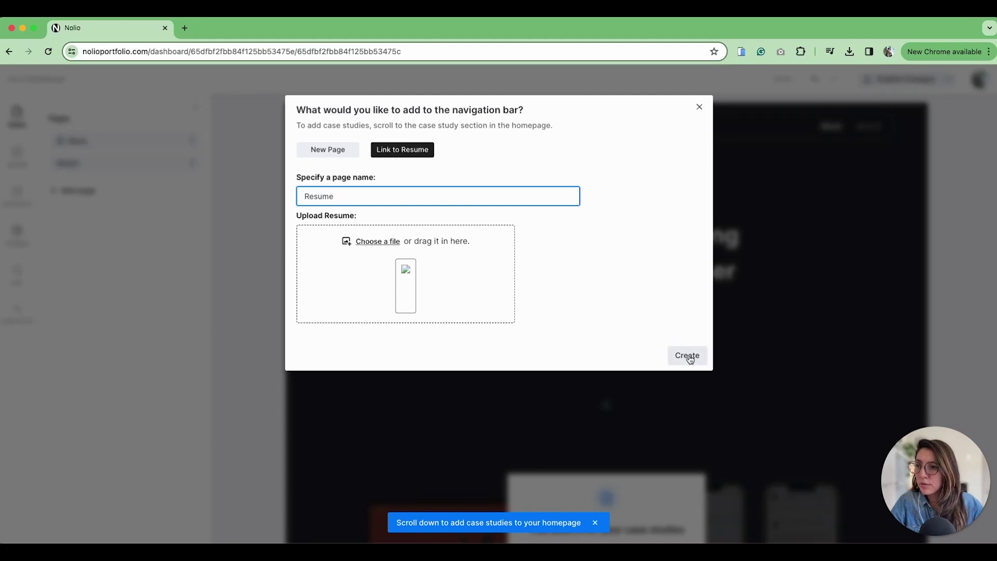
left_click(687, 356)
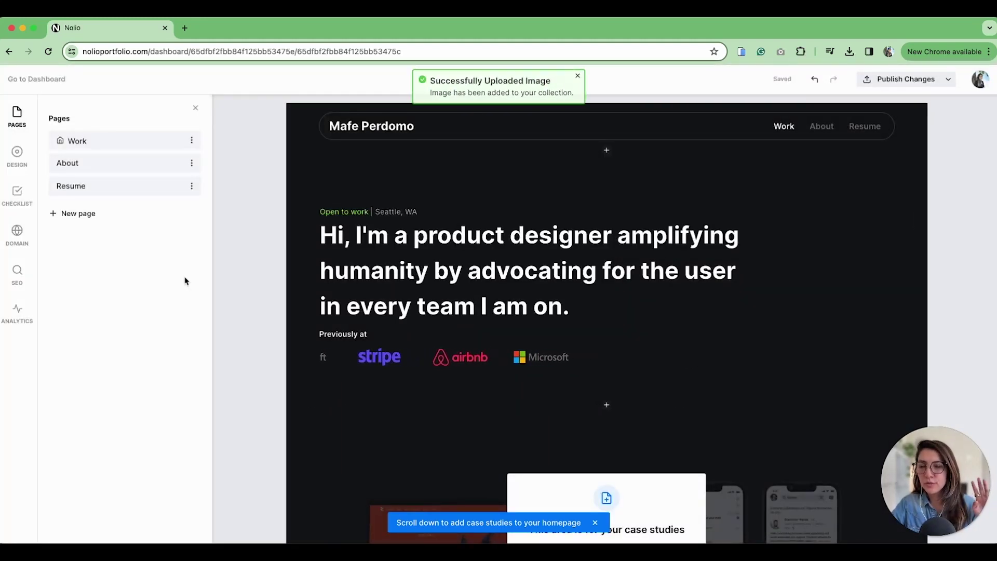
Attempt another new page and dismiss the membership upgrade prompt
left_click(78, 214)
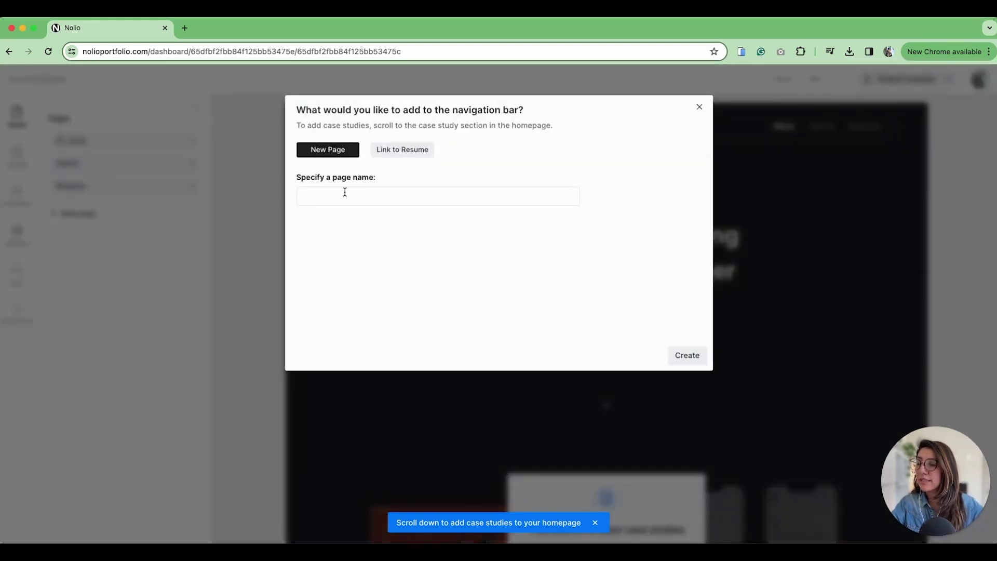
left_click(689, 358)
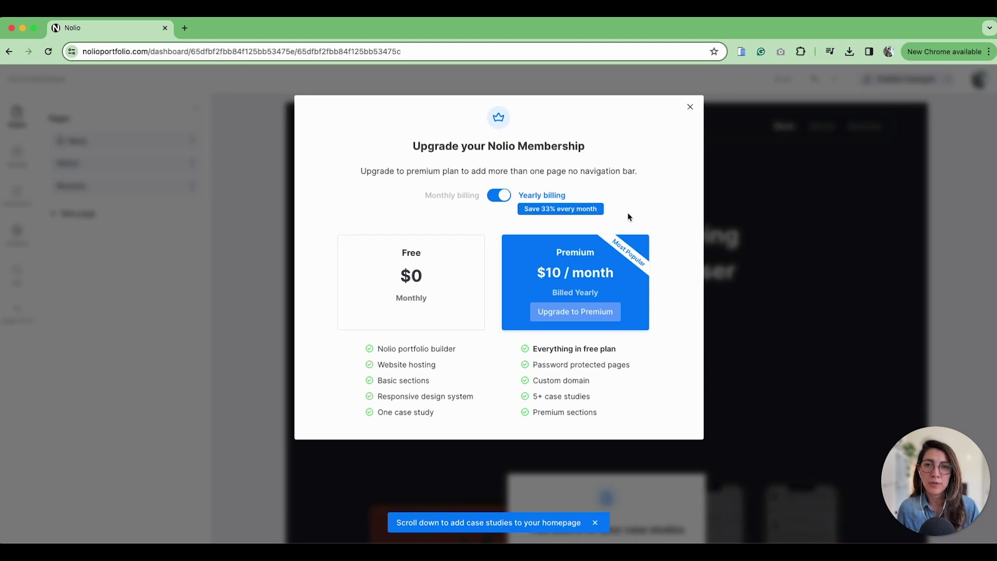
key("Escape")
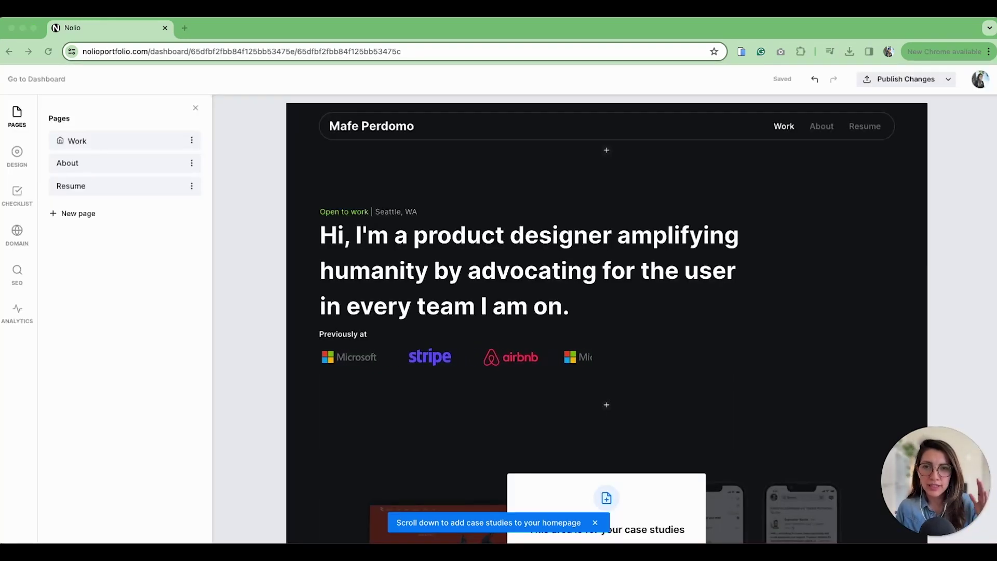
Paste the new introduction over the hero headline and select its opening greeting
triple_click(657, 329)
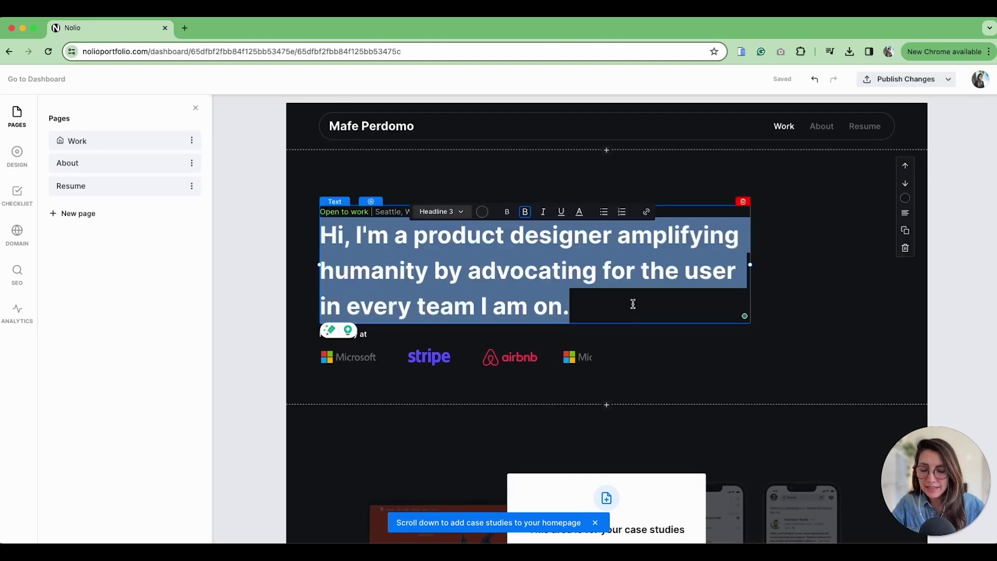
type("Hey there! I'm Mafe Perdomo – A curious designer with +10 years of experience who sings in the background and loves podcasts... 🎙")
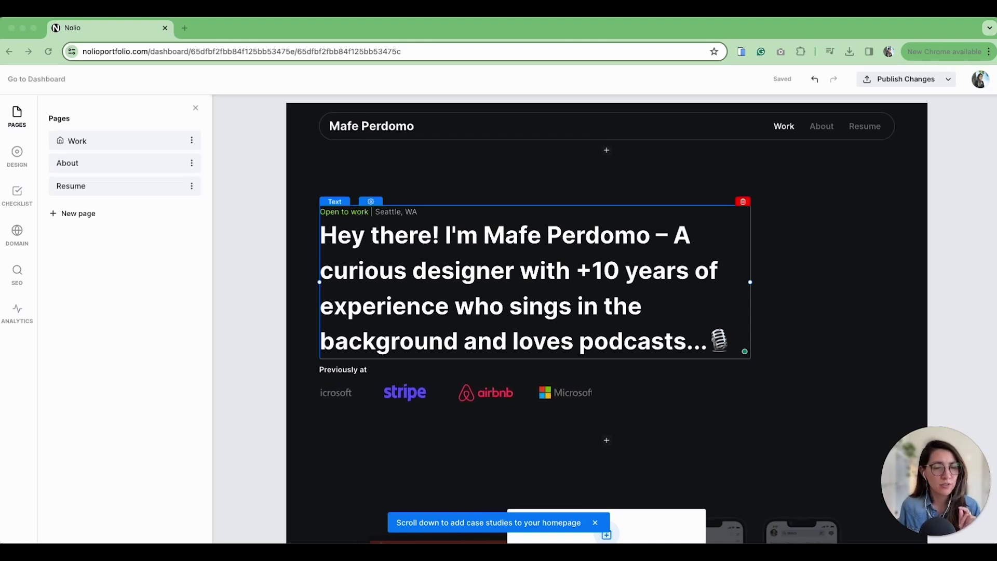
left_click(443, 311)
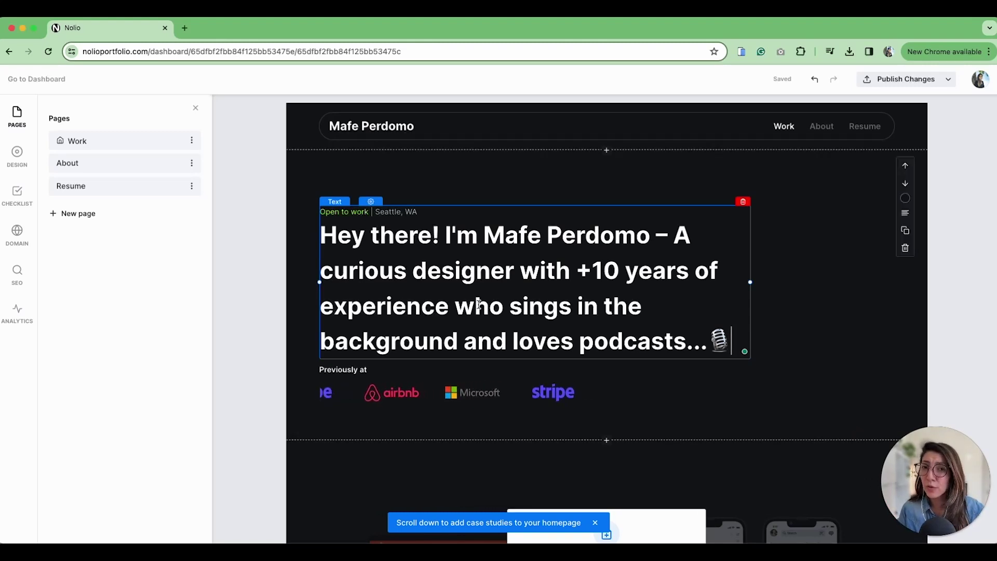
left_click(322, 235)
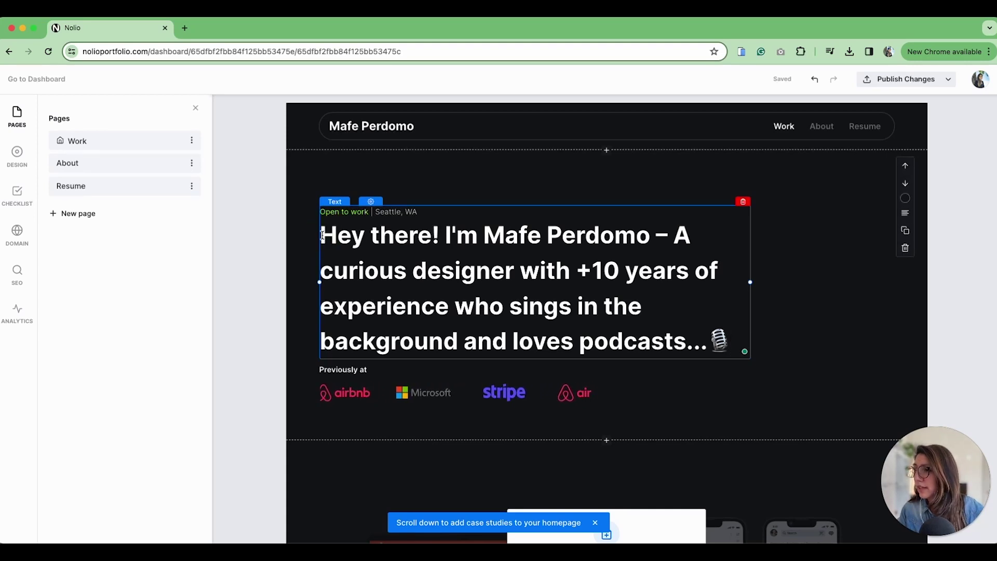
left_click_drag(323, 235, 653, 247)
Colour the selected greeting red (FF3232), leaving the rest white
left_click(435, 211)
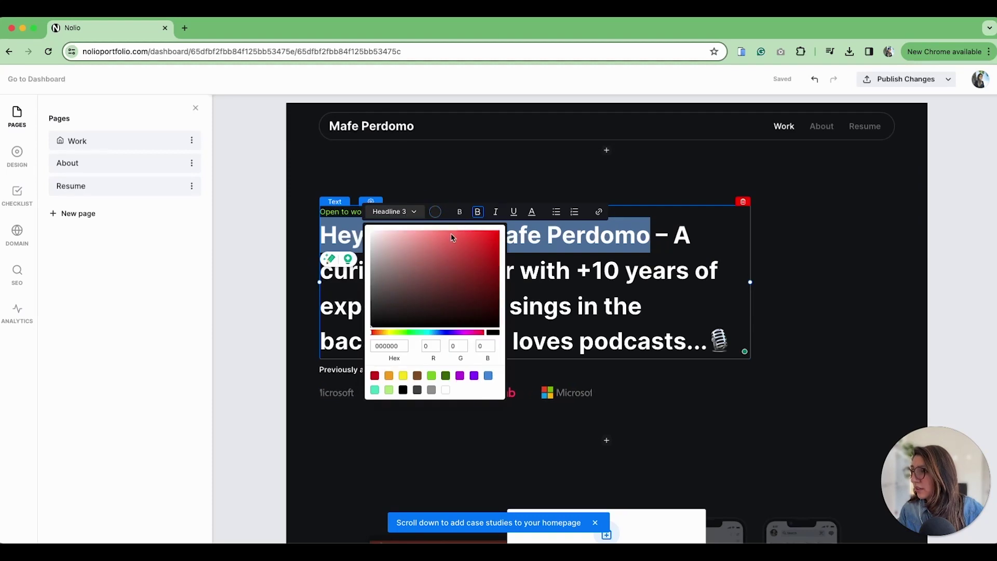
left_click(475, 231)
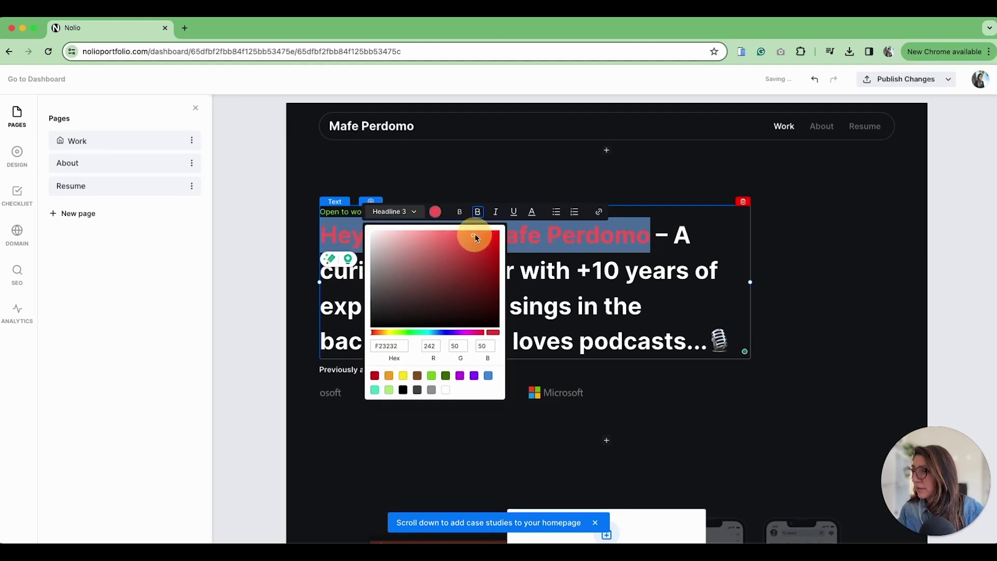
left_click(666, 271)
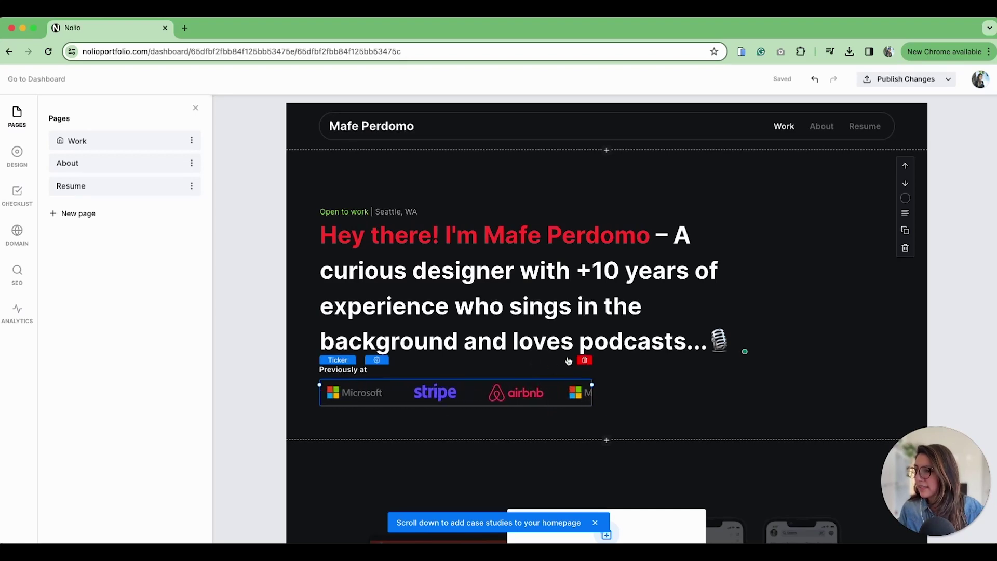
Delete the company logo strip and add a text block below the headline
left_click(583, 362)
left_click(591, 157)
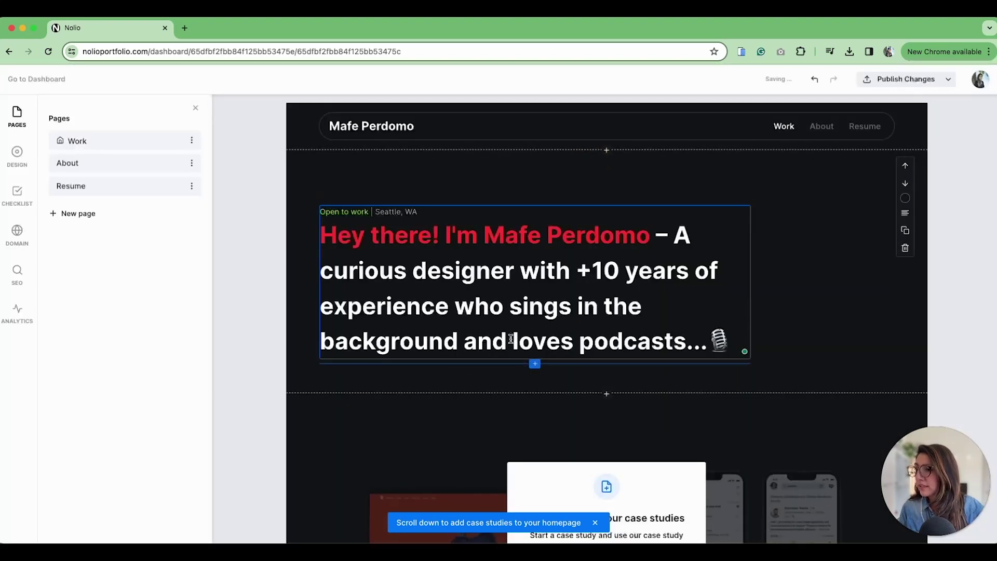
mouse_move(540, 367)
left_click(535, 364)
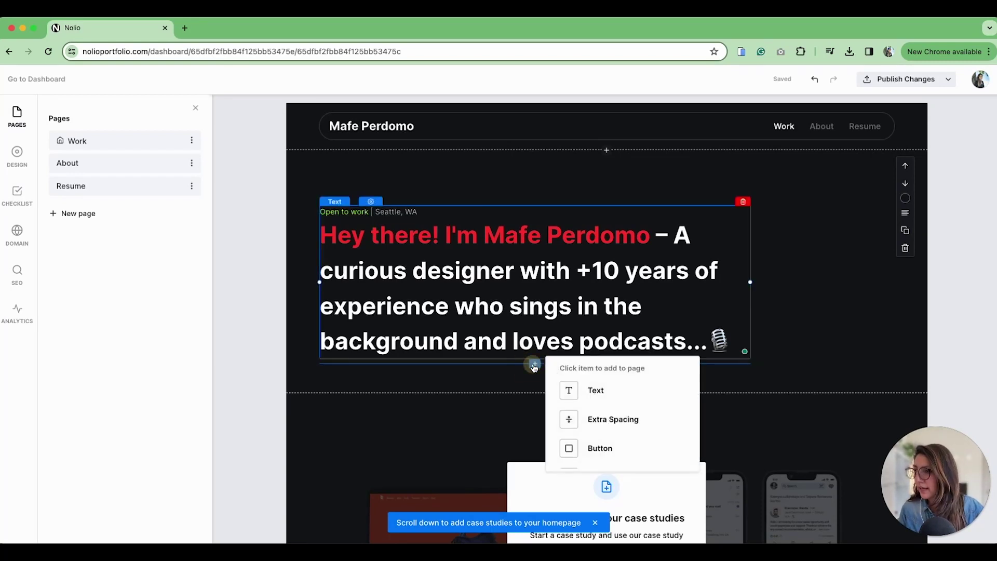
left_click(612, 405)
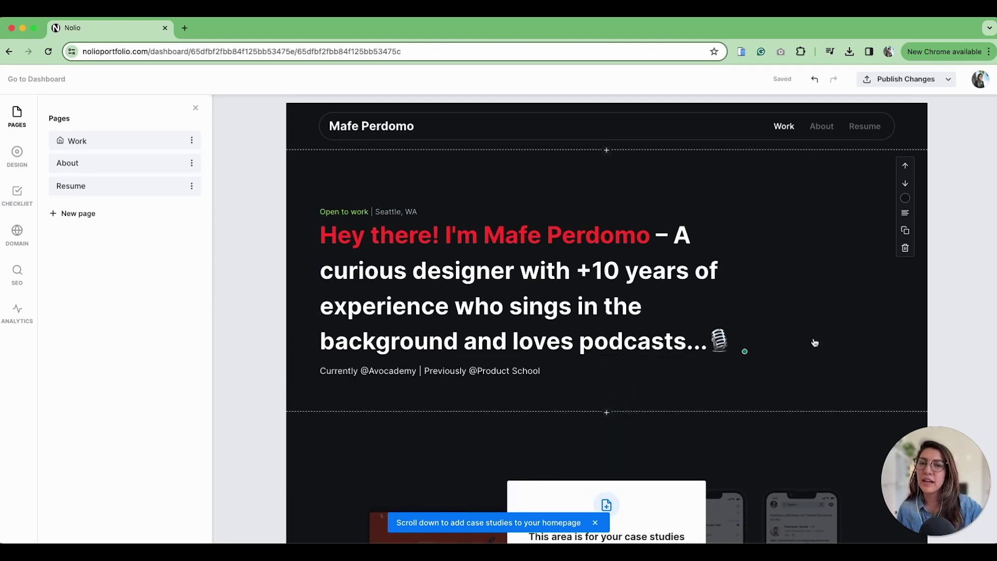
Browse the homepage section options, then open the Design homepage template settings
left_click(607, 413)
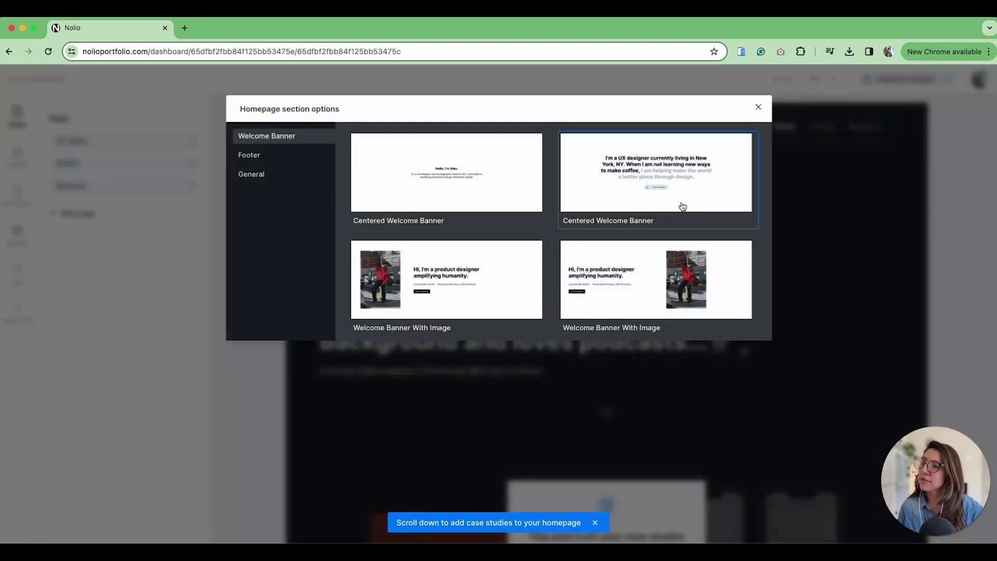
scroll(681, 211, "down", 10)
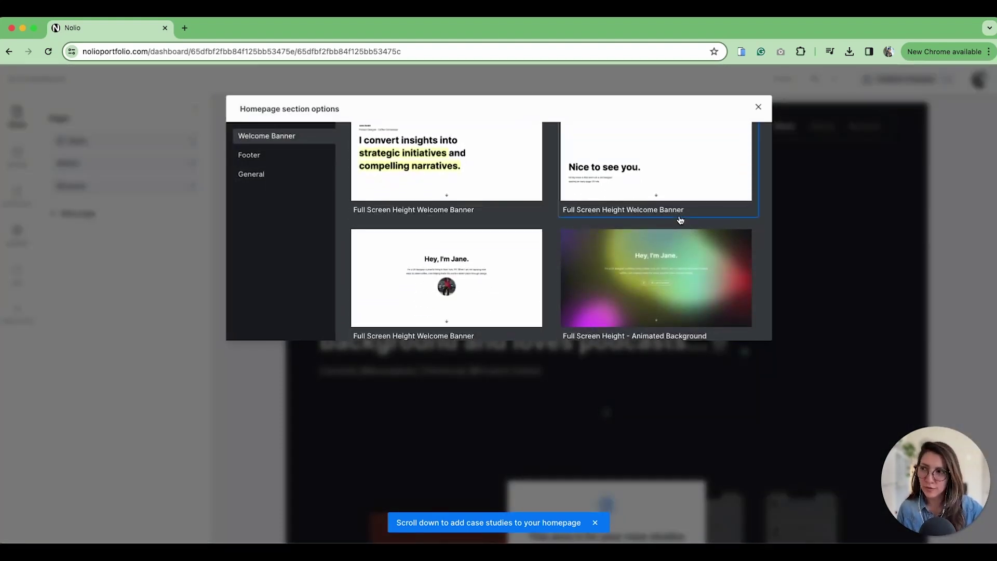
left_click(825, 295)
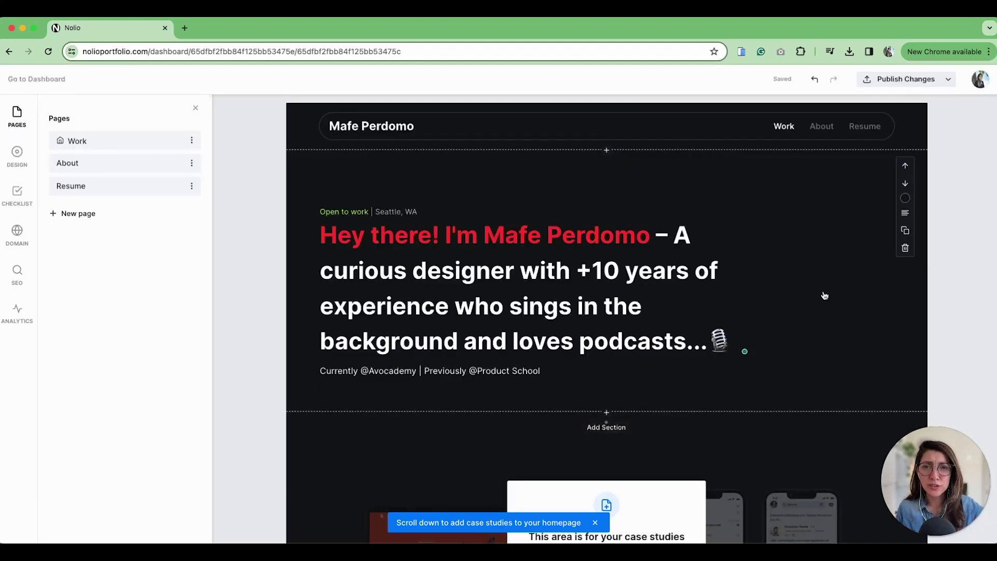
left_click(15, 156)
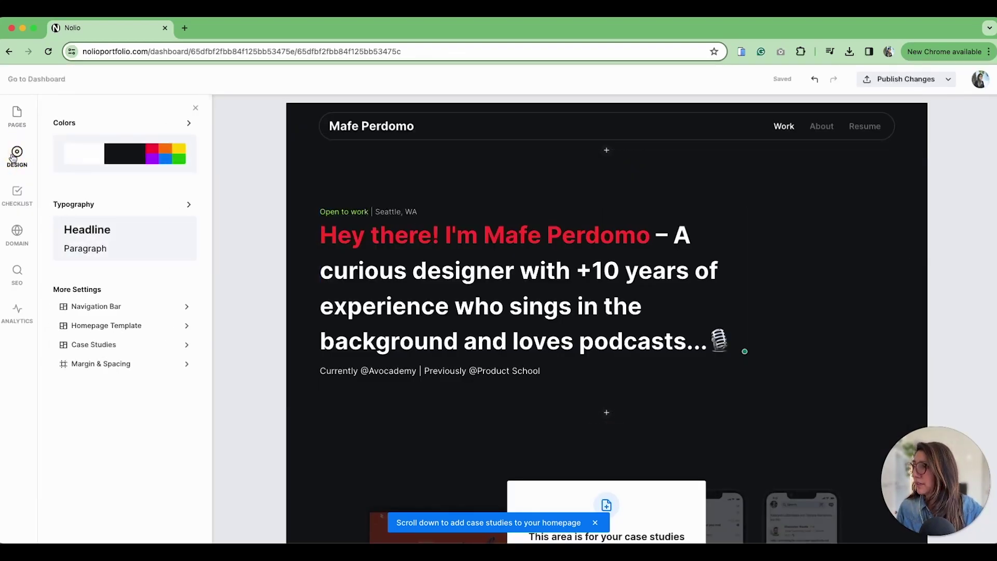
left_click(122, 326)
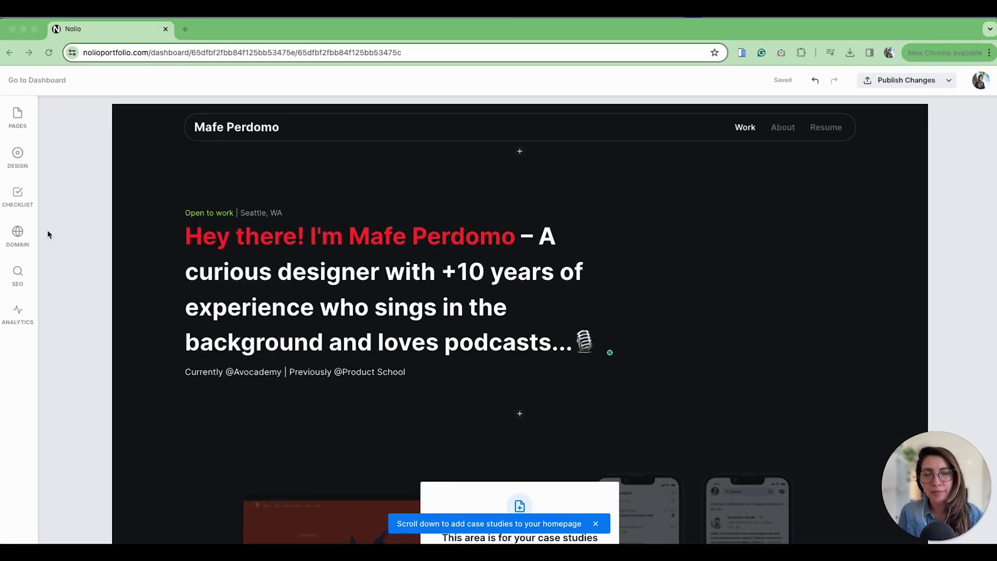
Go to the About page and start it from a blank page
left_click(816, 161)
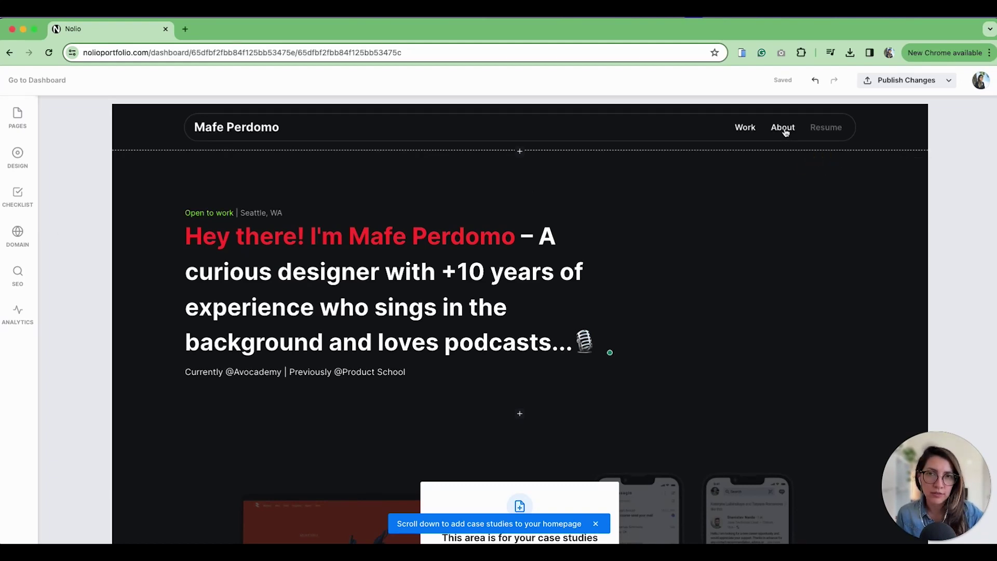
left_click(786, 131)
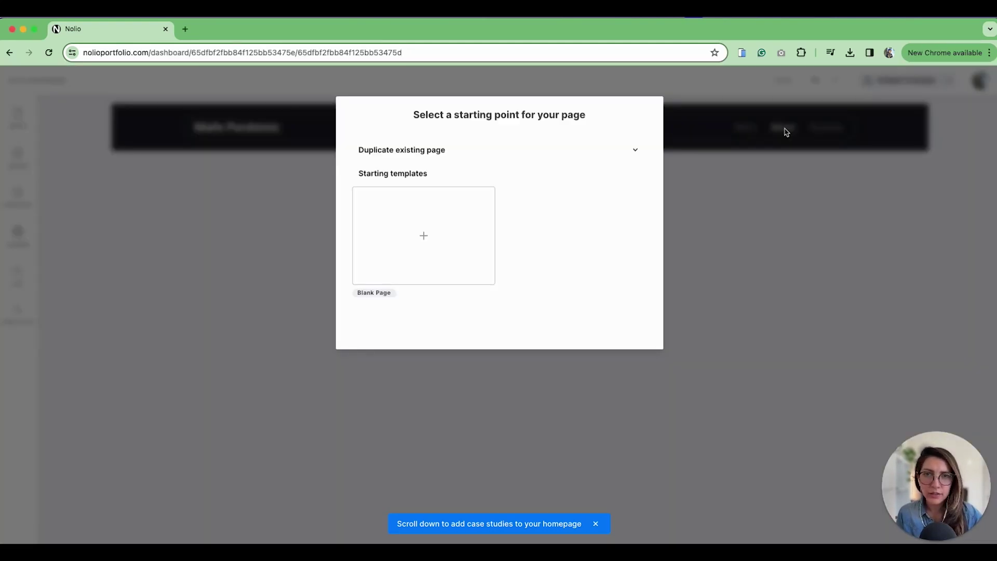
left_click(422, 247)
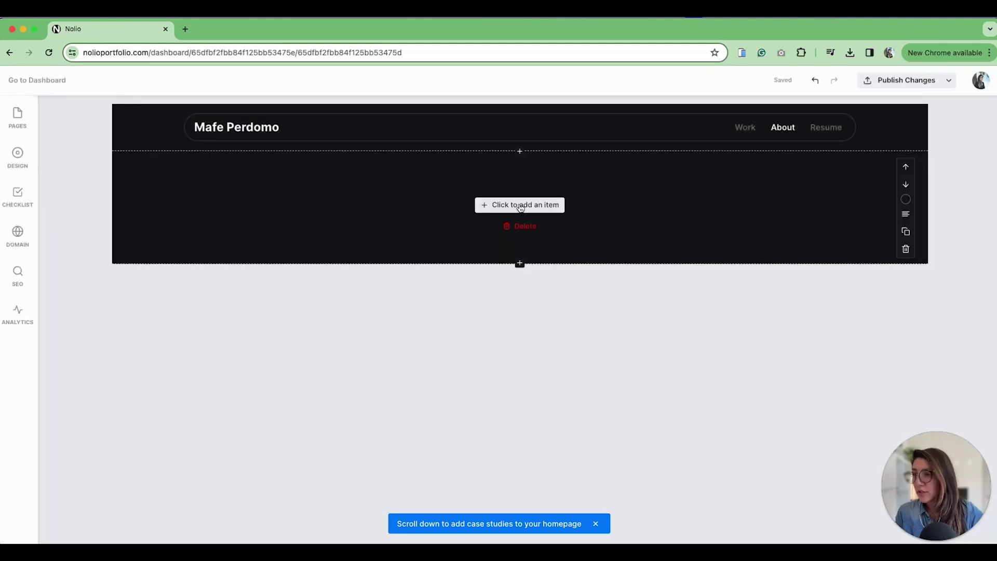
left_click(521, 207)
left_click(521, 207)
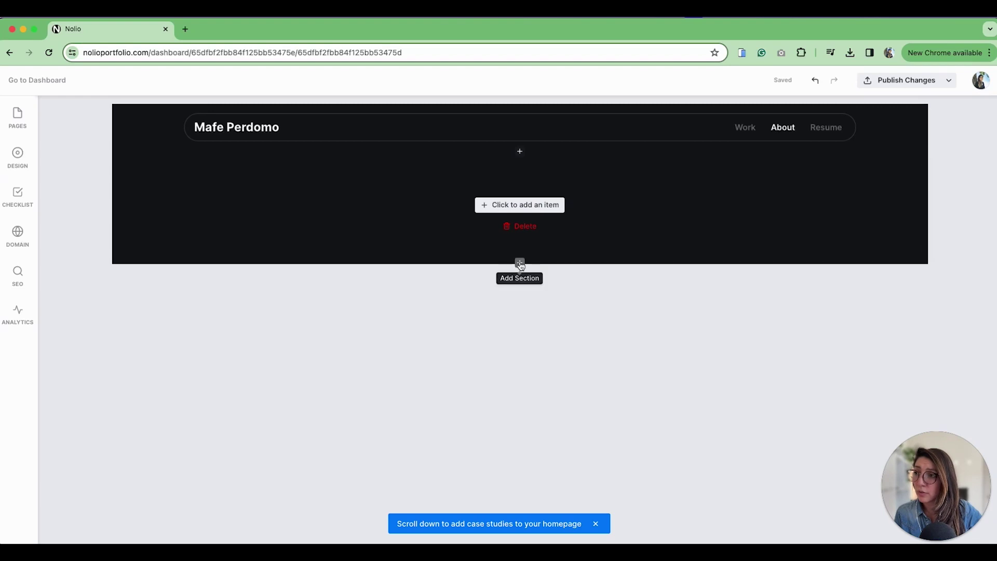
Add a new section, browsing the categories and inserting a Problem Statement template
left_click(520, 264)
left_click(275, 156)
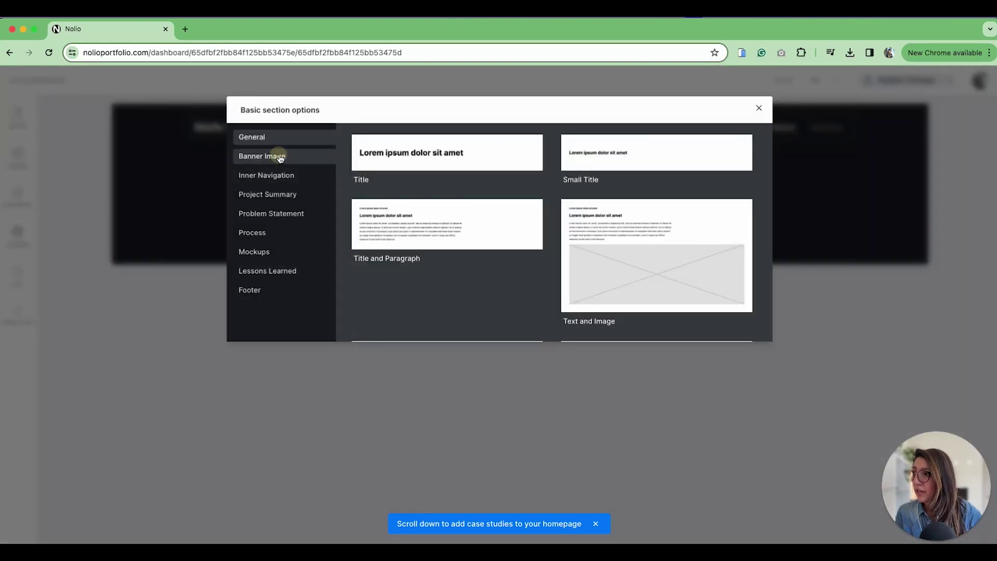
left_click(279, 177)
left_click(278, 195)
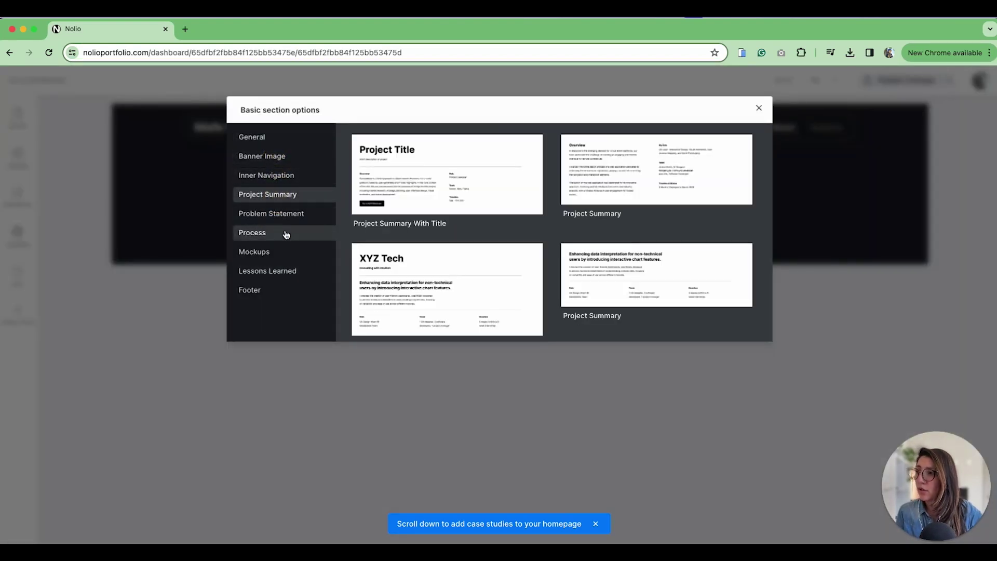
left_click(285, 215)
left_click(446, 166)
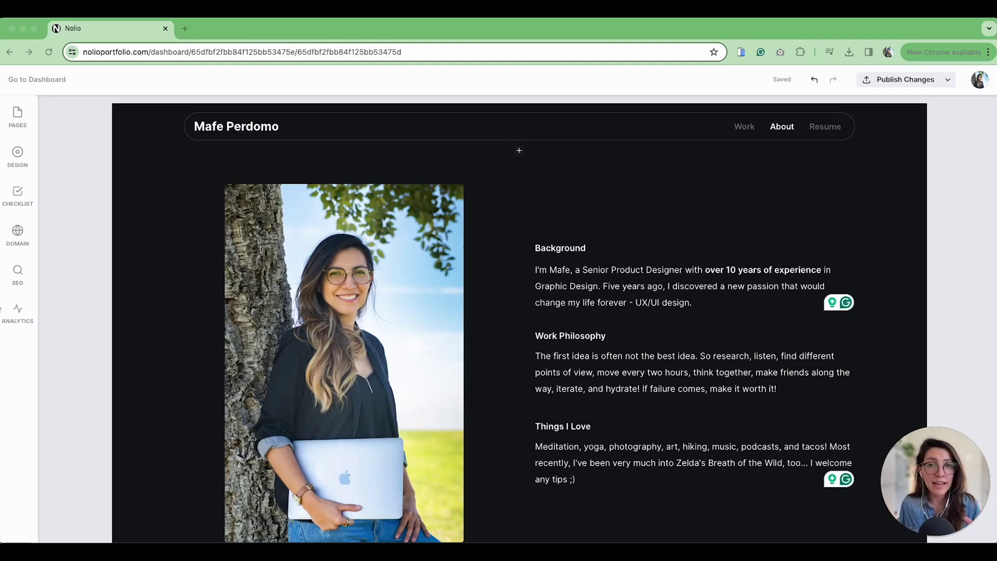
Open the Work page and scroll down to its empty case-studies area
left_click(17, 203)
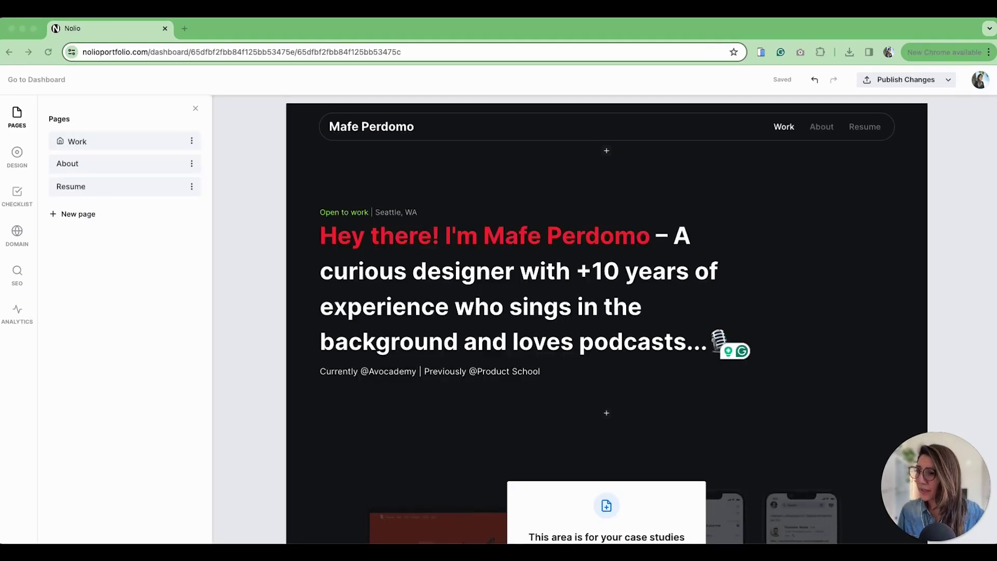
left_click(824, 329)
scroll(800, 348, "down", 2)
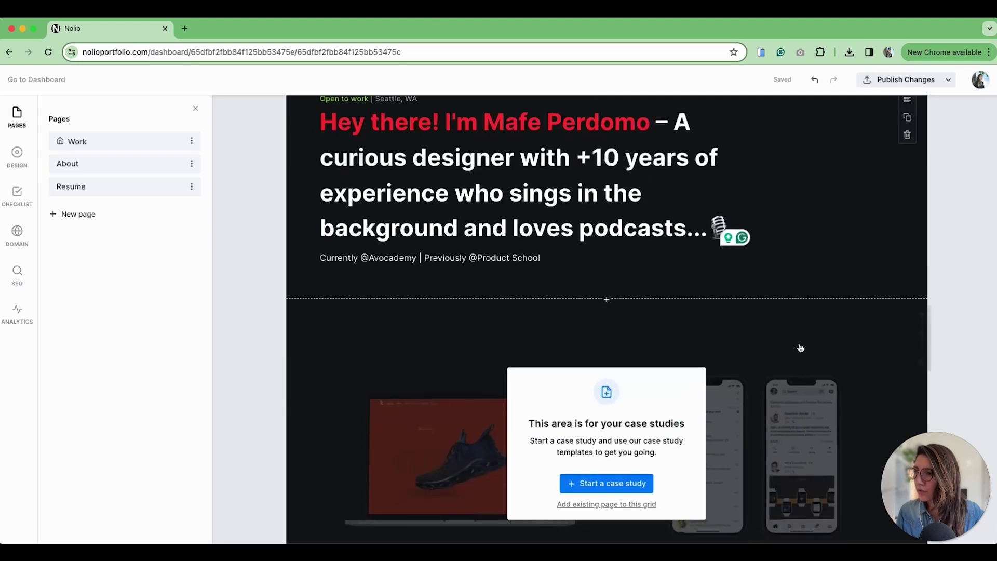
scroll(801, 348, "down", 2)
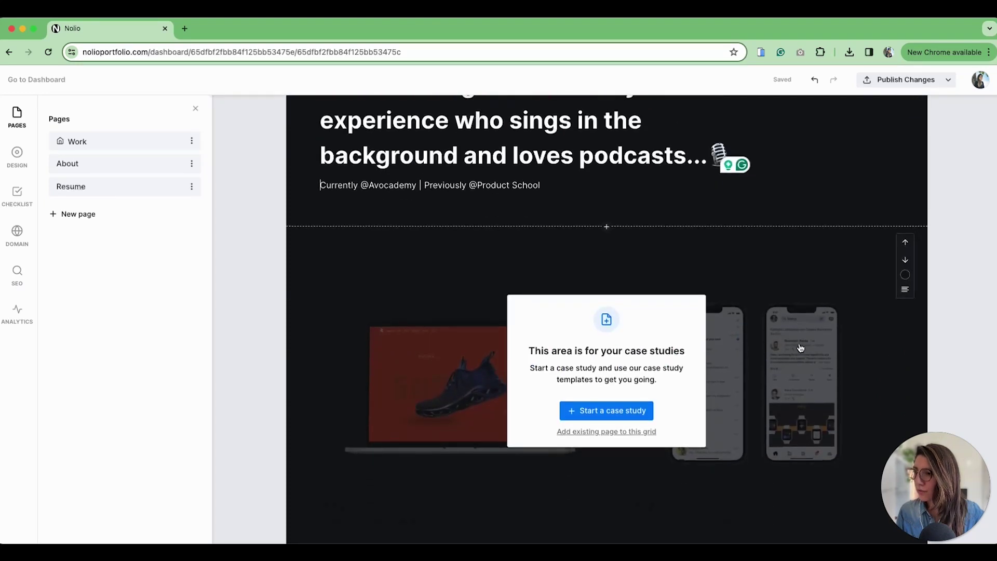
Create a case study named 'Sidyum' using the Case Study Introduction template
left_click(589, 413)
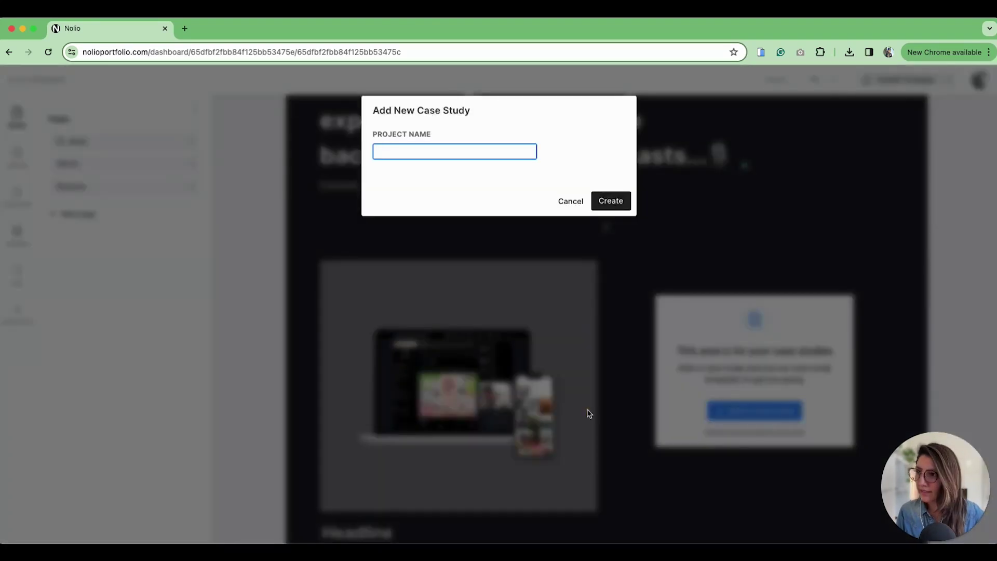
type("Sidyum")
left_click(610, 201)
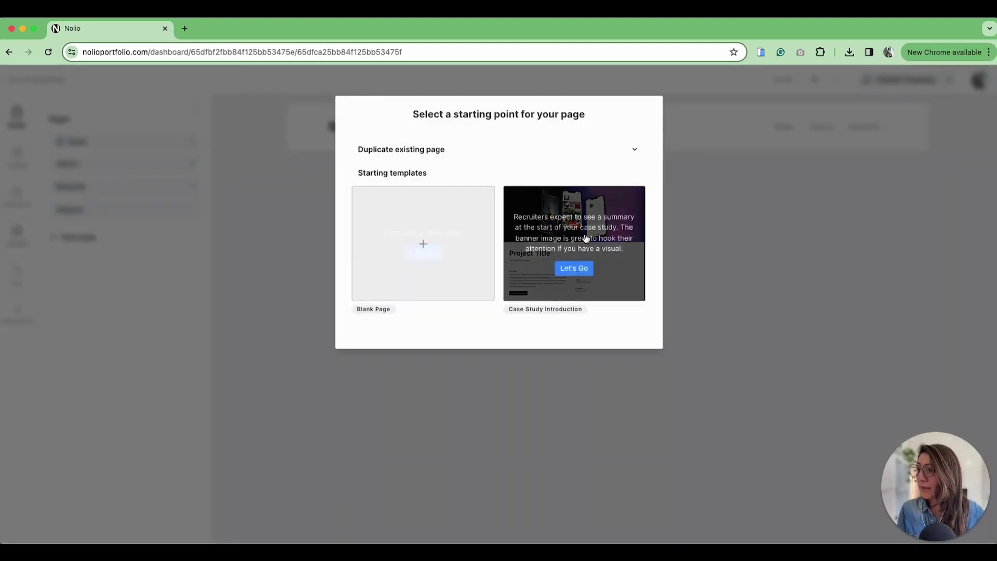
left_click(576, 269)
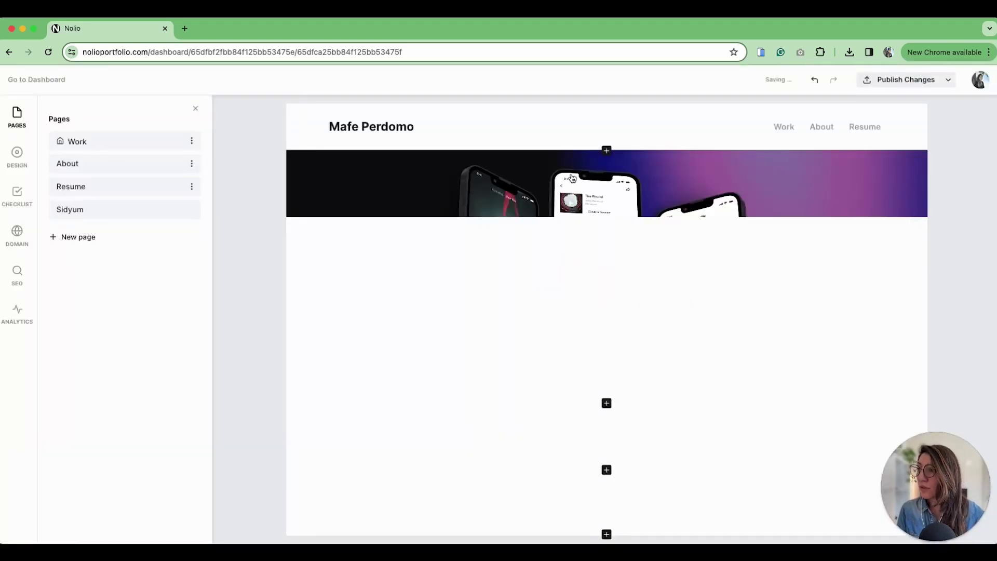
mouse_move(699, 327)
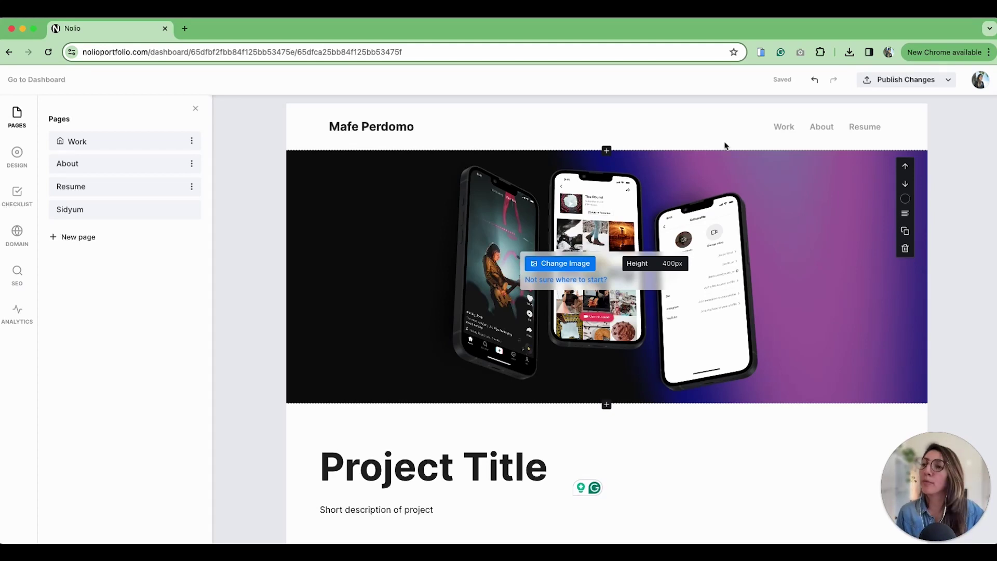
On the Work page, give the Sidyum card its fitness-SaaS description and tags UX/UI Designer, UX/UI Researcher, SaaS
left_click(786, 128)
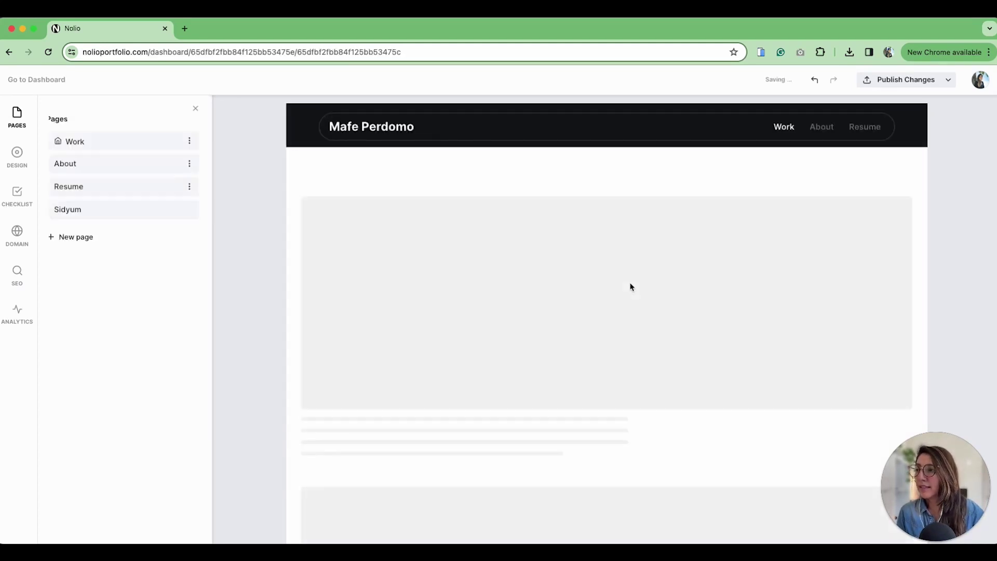
scroll(626, 292, "down", 7)
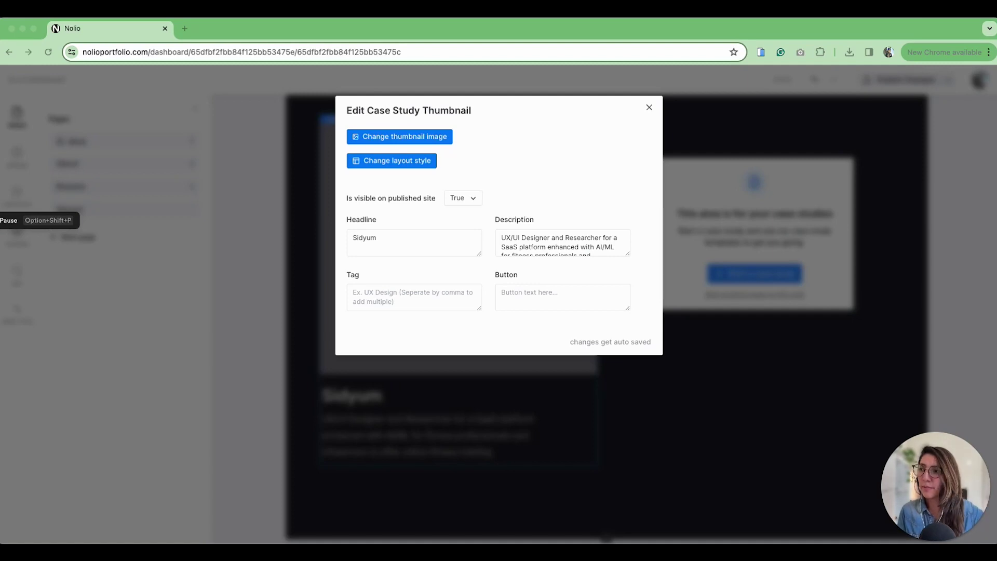
left_click(540, 255)
left_click(374, 298)
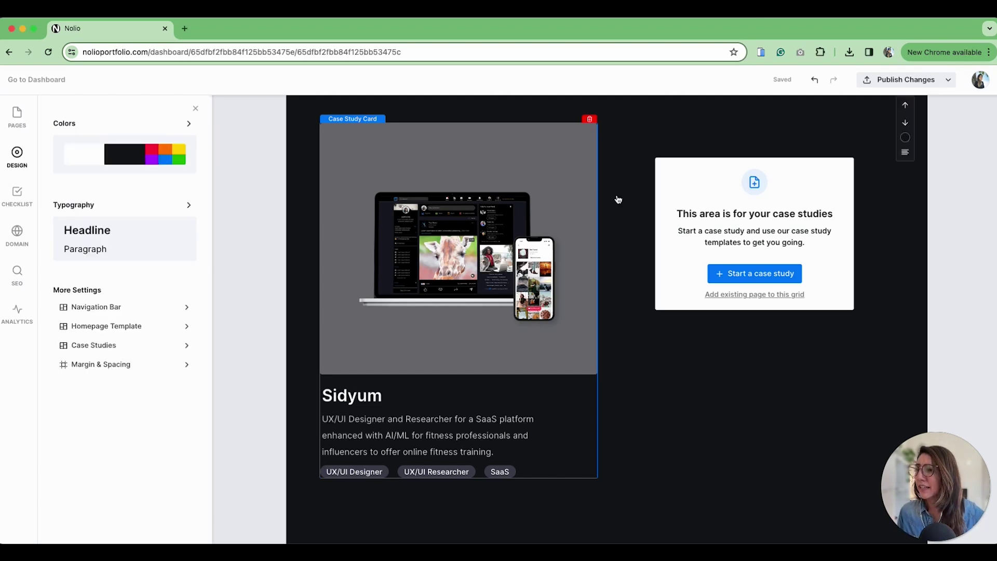
Replace the Sidyum card thumbnail with the Marketplace laptop screenshot, reviewing device and background styles
left_click(532, 141)
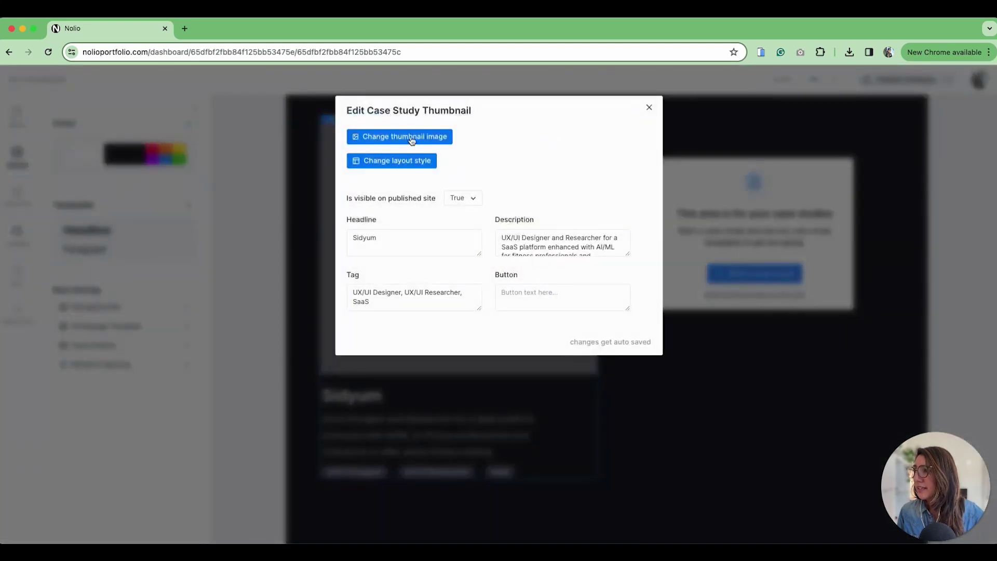
left_click(410, 138)
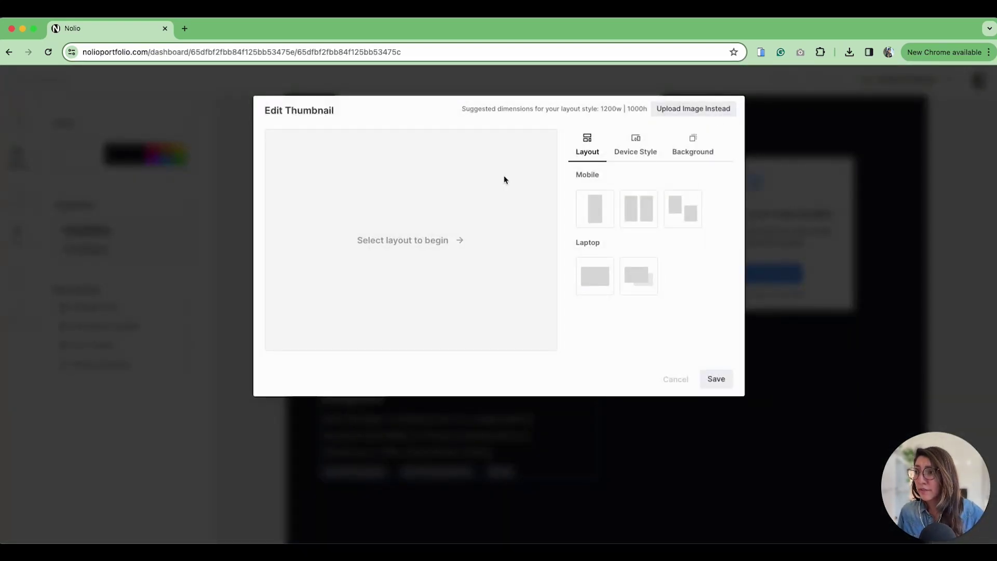
left_click(637, 149)
left_click(699, 145)
left_click(586, 147)
left_click(635, 154)
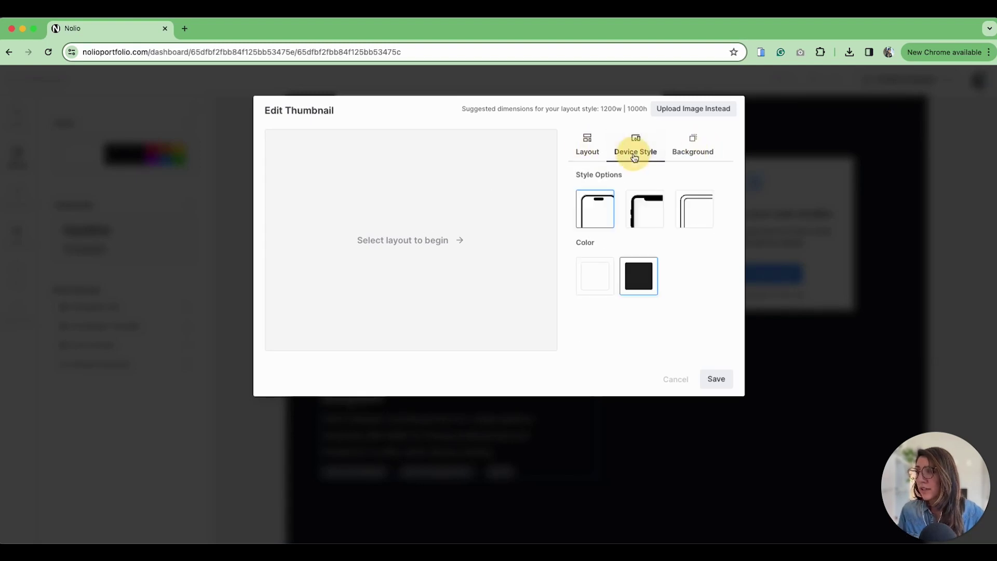
left_click(689, 155)
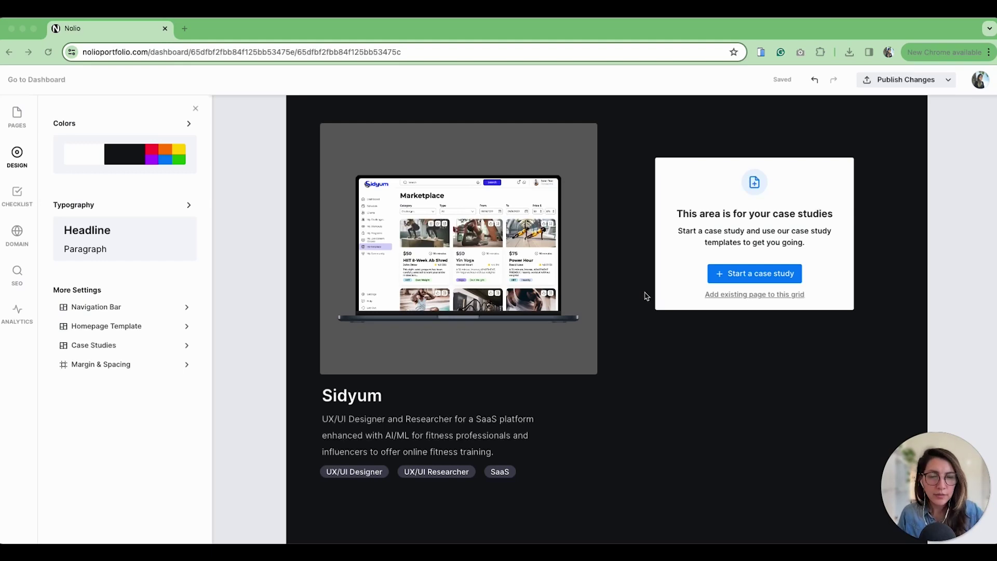
Set the case-study card layout to Text below, then open the Sidyum case study page
left_click(484, 183)
left_click(542, 144)
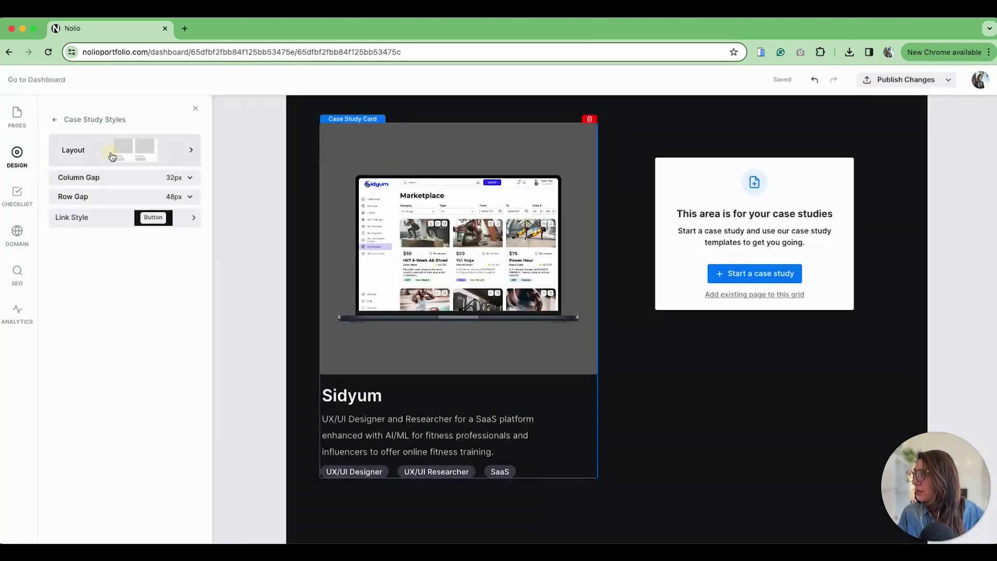
left_click(111, 151)
left_click(129, 294)
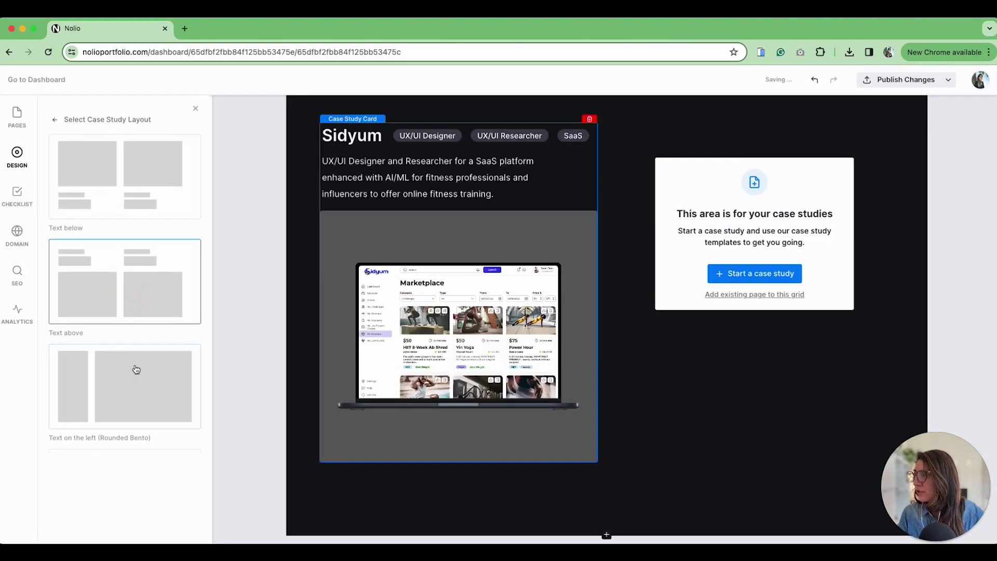
left_click(135, 366)
left_click(134, 183)
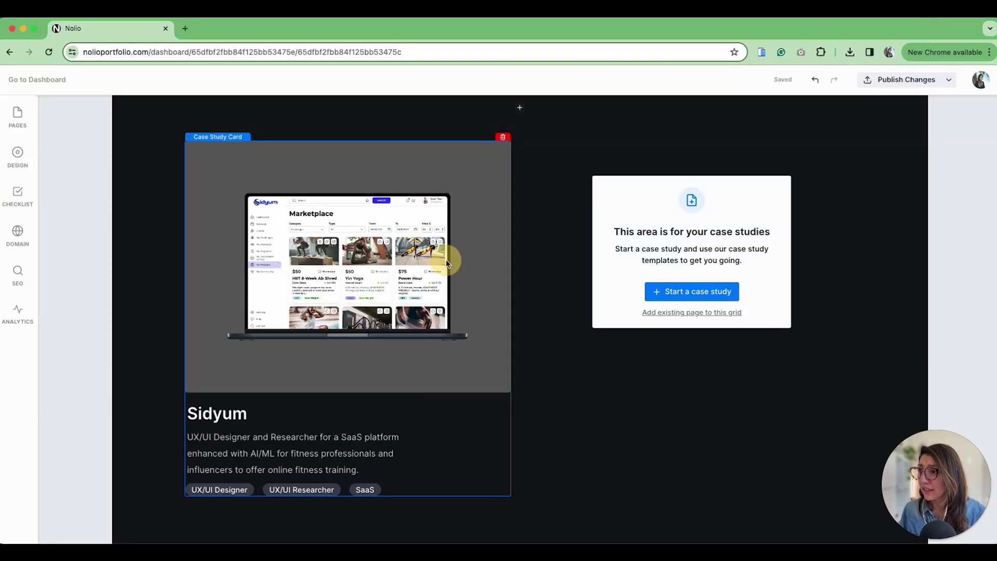
left_click(450, 198)
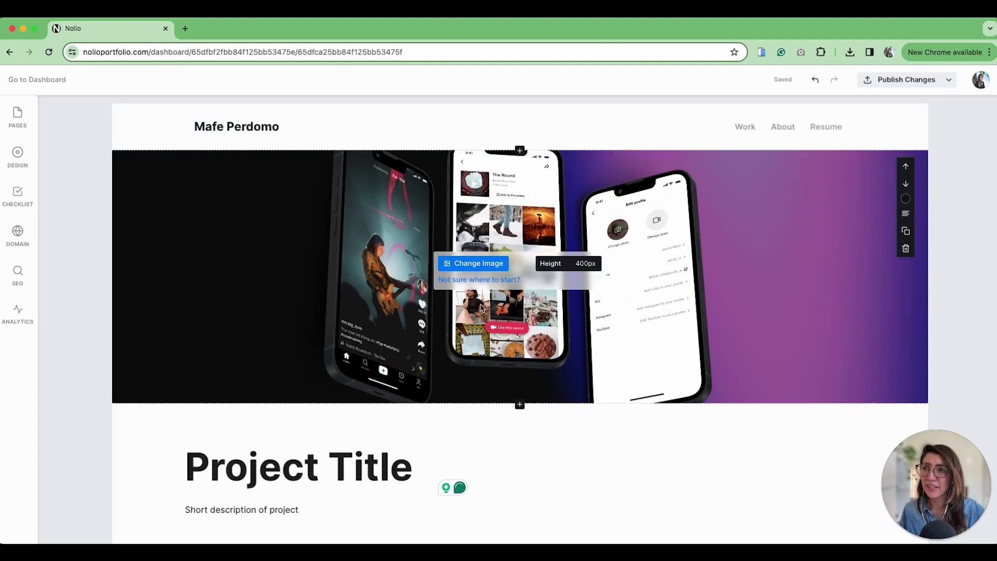
scroll(504, 290, "down", 5)
scroll(508, 290, "down", 4)
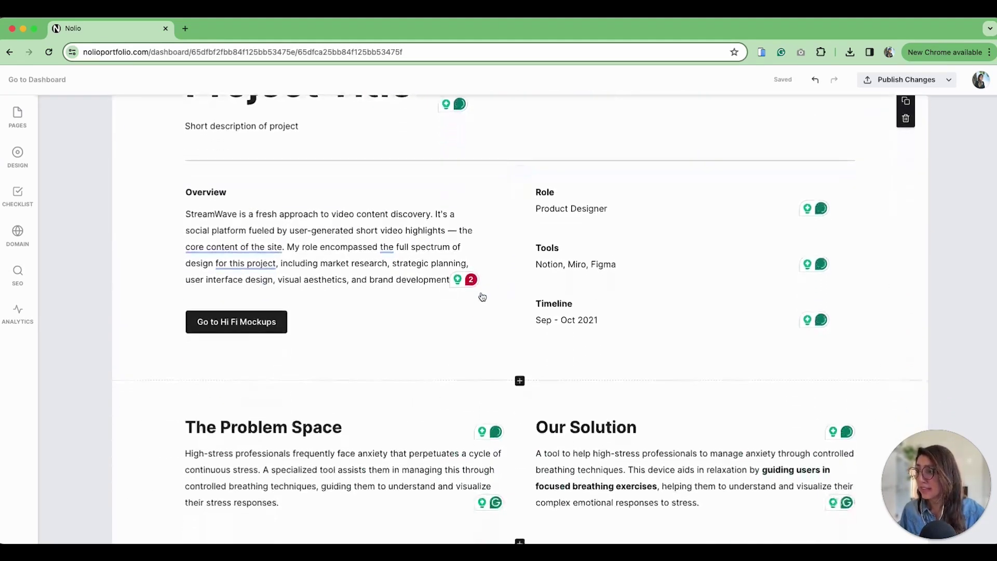
scroll(484, 332, "up", 6)
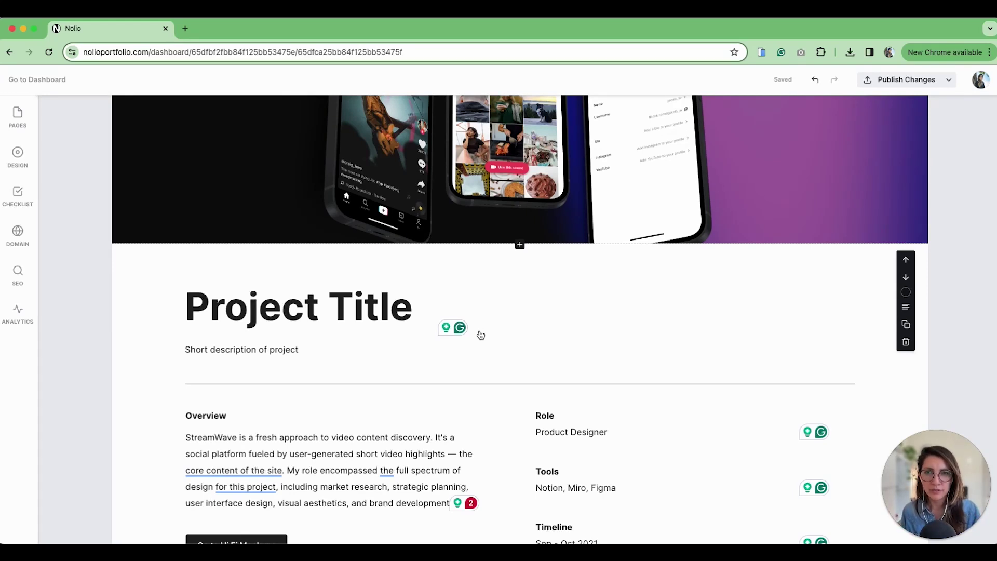
scroll(245, 225, "up", 3)
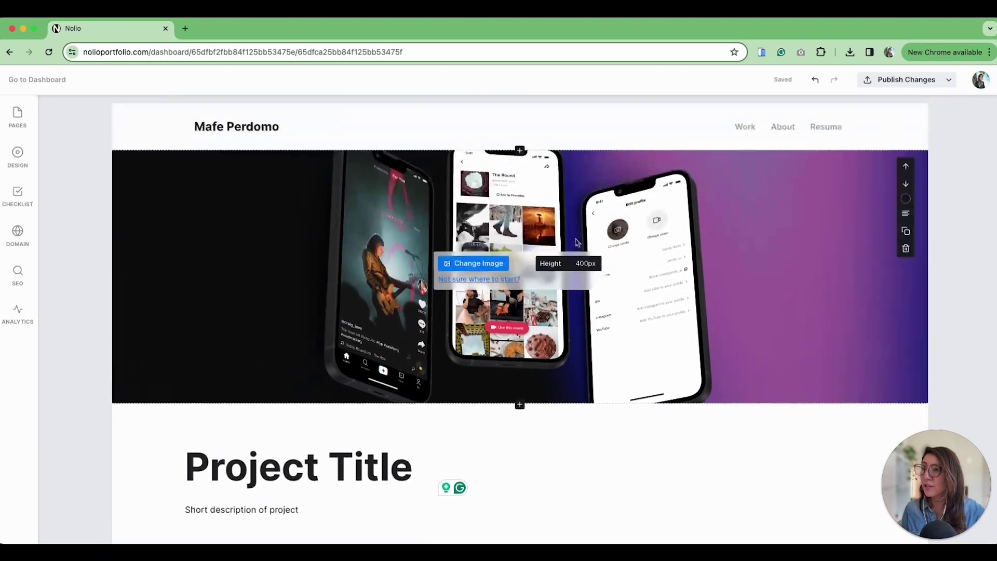
scroll(470, 284, "down", 2)
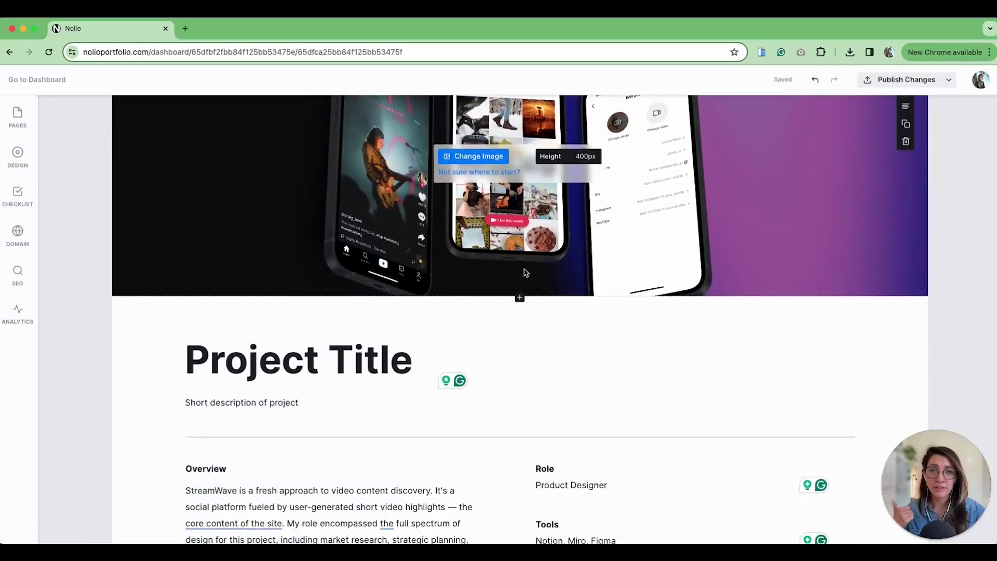
scroll(547, 259, "down", 3)
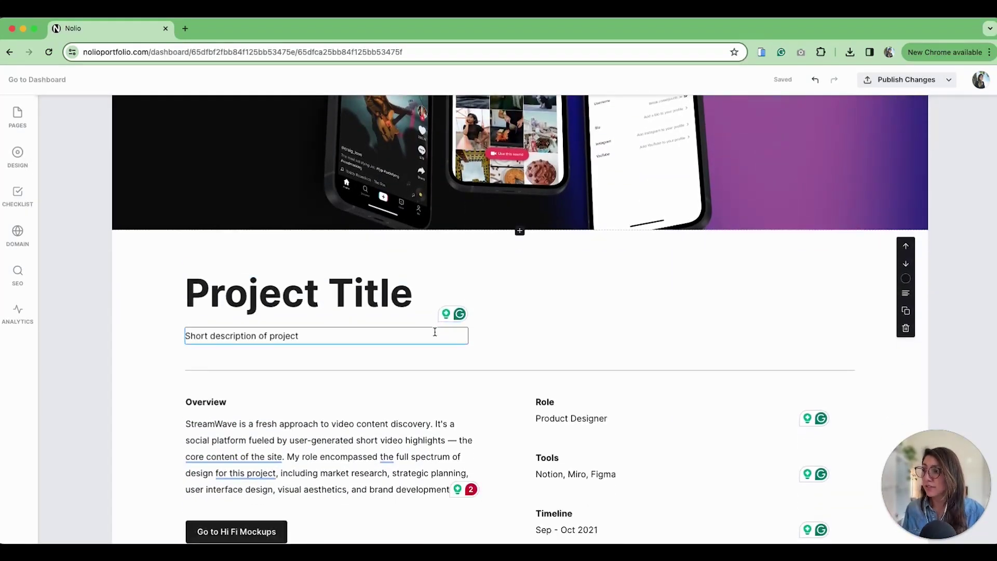
scroll(322, 338, "down", 2)
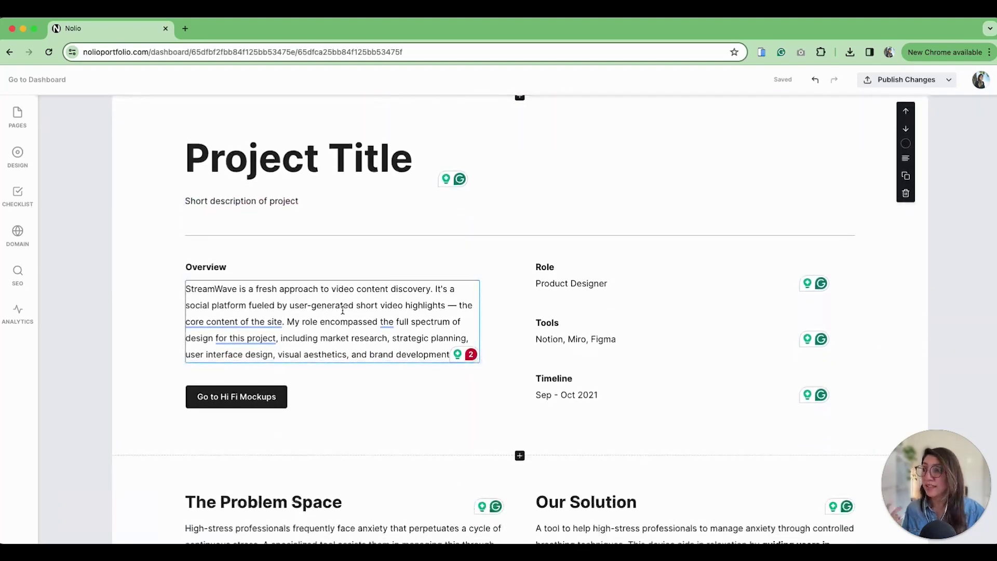
scroll(363, 366, "down", 4)
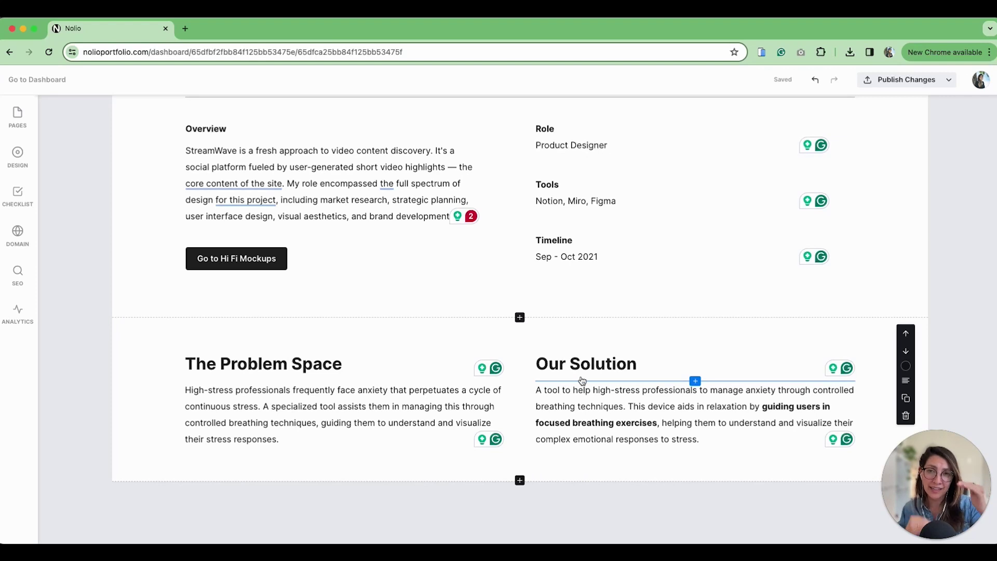
scroll(583, 381, "up", 15)
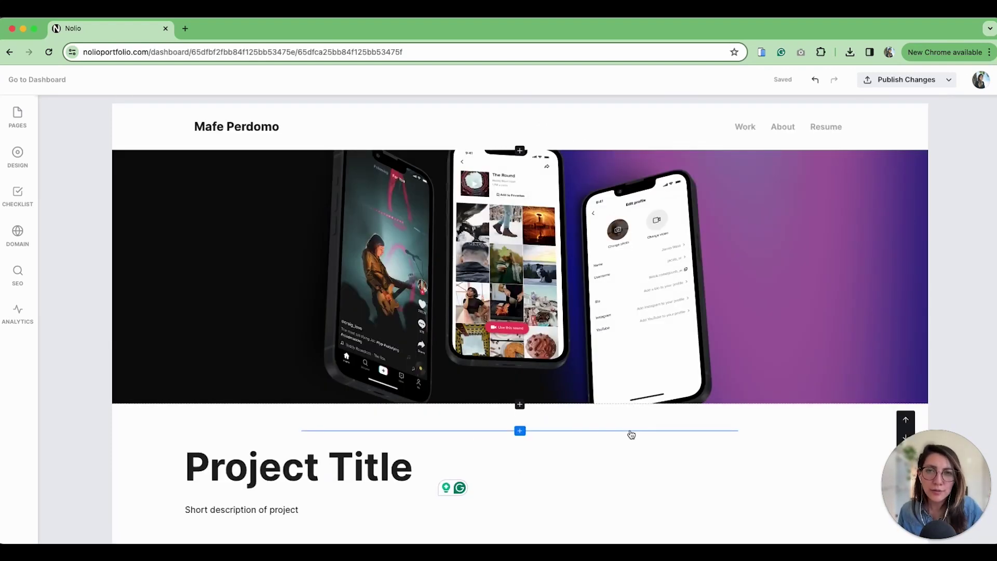
mouse_move(715, 331)
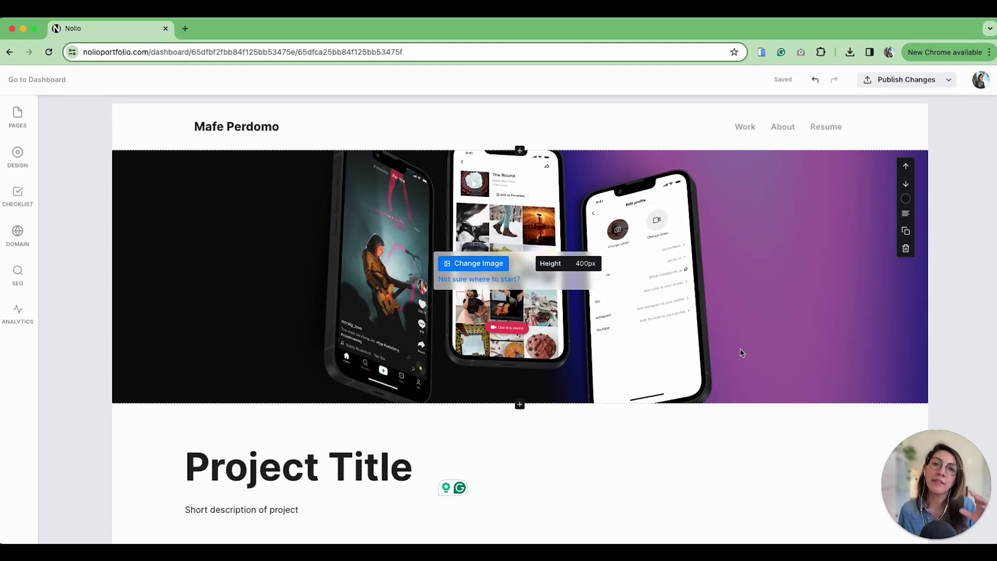
scroll(742, 353, "down", 6)
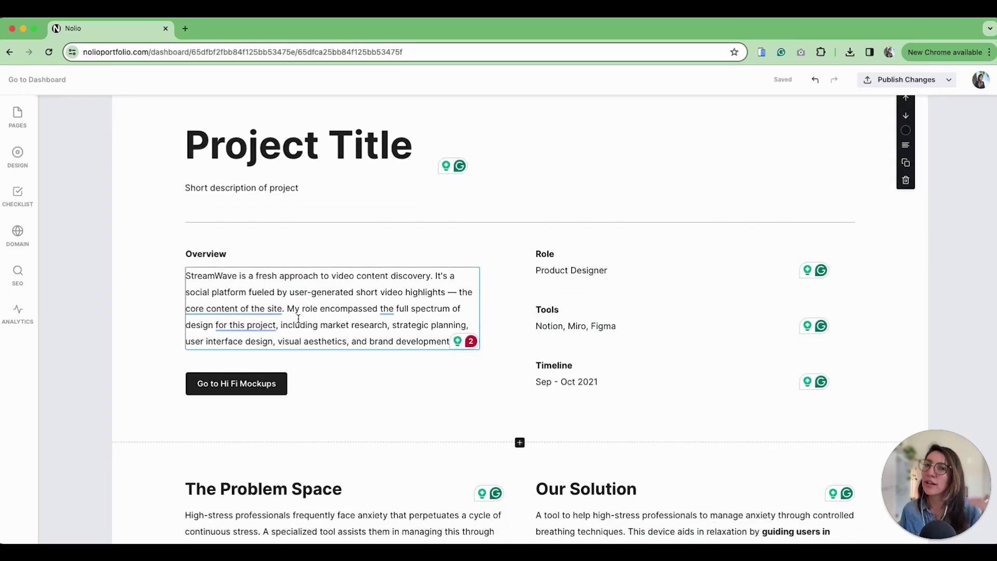
scroll(471, 441, "down", 3)
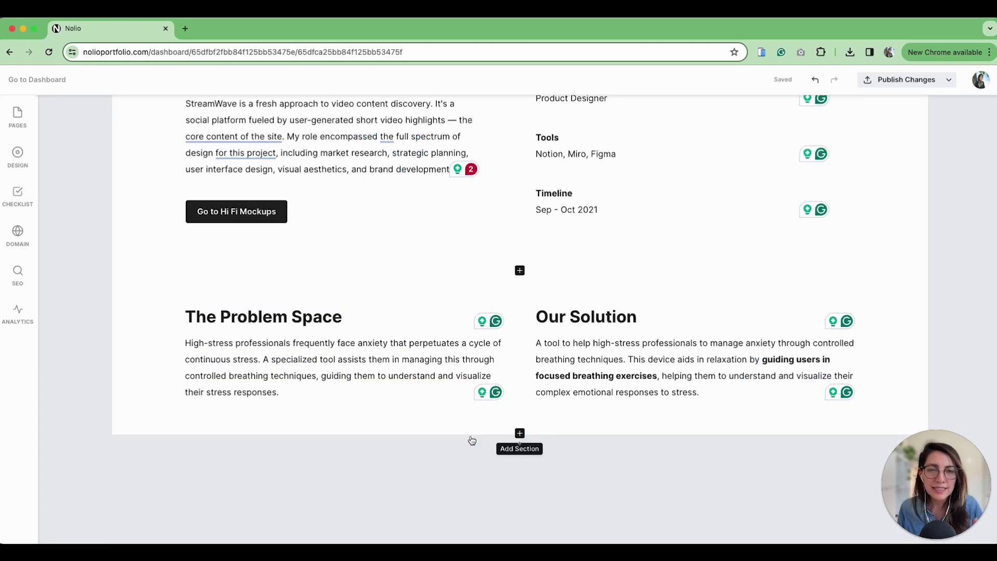
scroll(471, 440, "up", 6)
scroll(470, 438, "down", 6)
Insert the XYZ Tech 'Project Summary With Title' section into the Sidyum case study
left_click(520, 432)
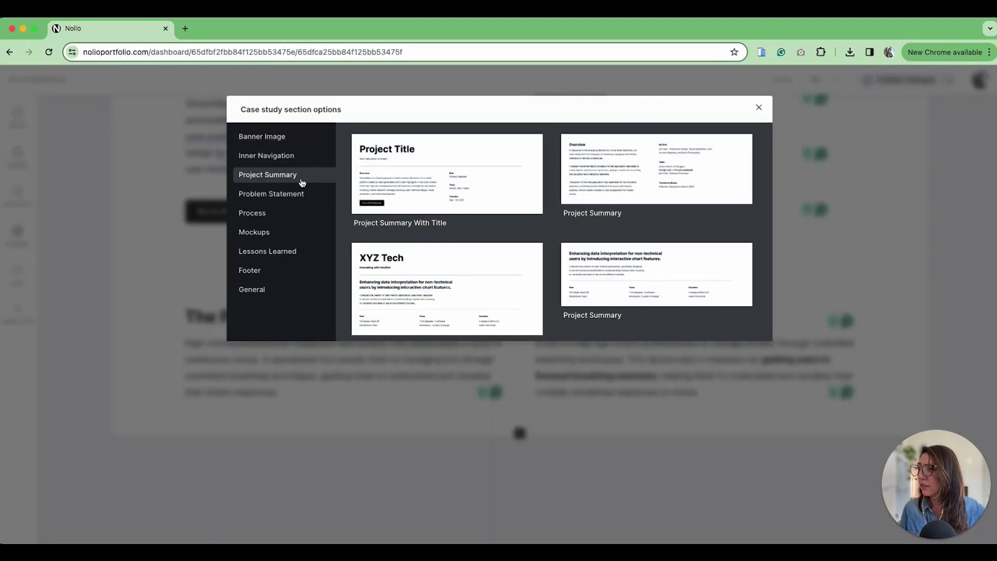
scroll(458, 288, "down", 2)
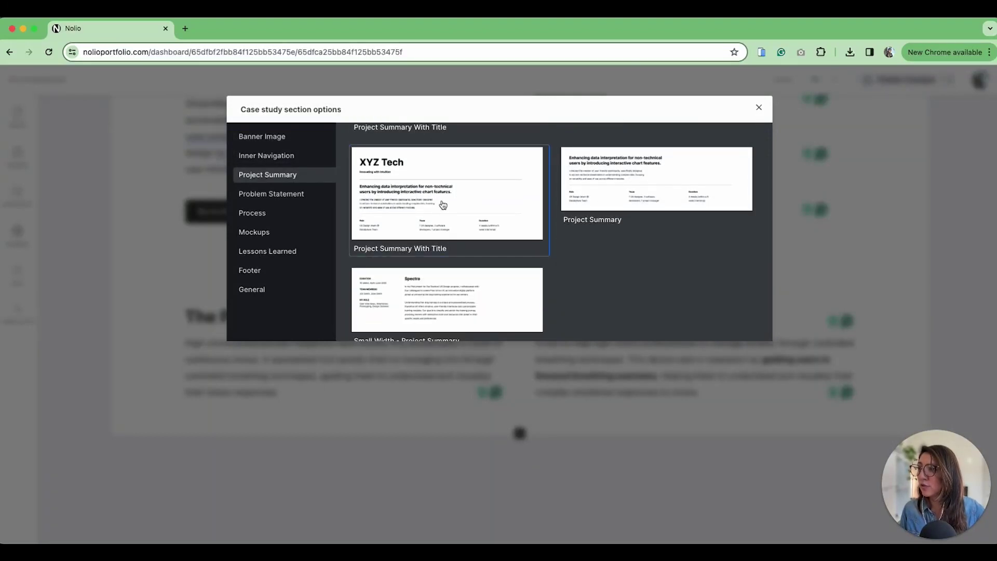
left_click(443, 205)
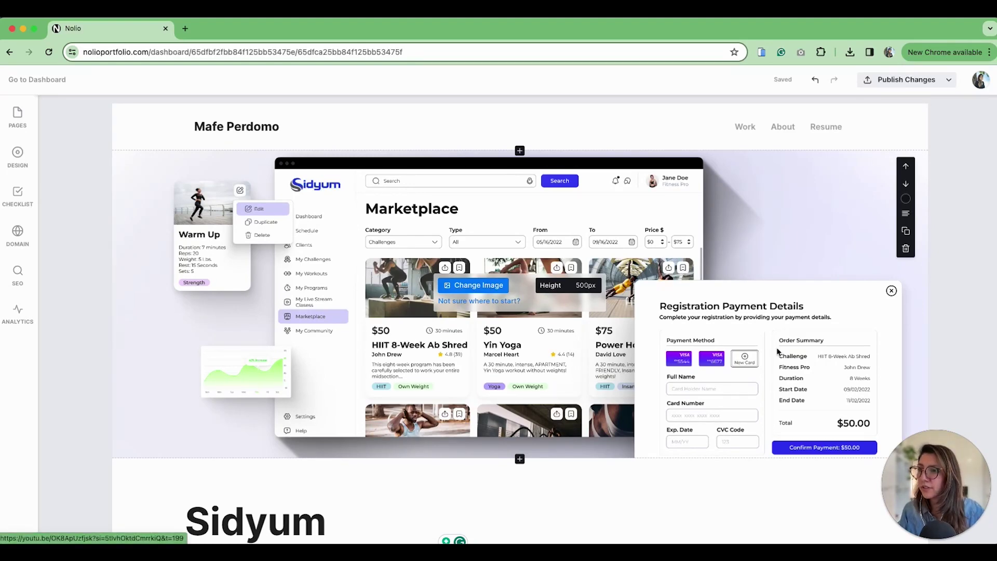
scroll(779, 348, "down", 10)
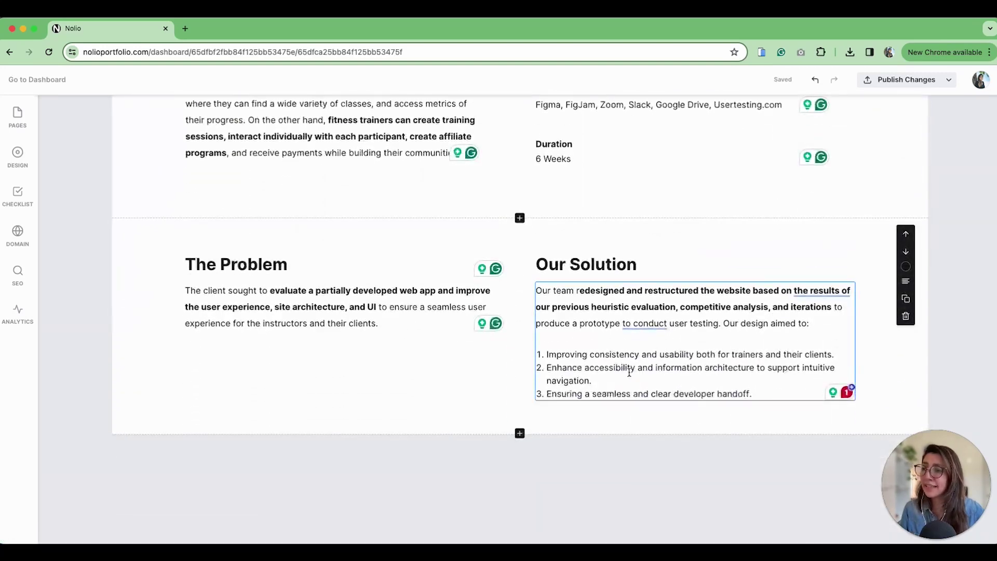
scroll(779, 349, "up", 5)
scroll(645, 340, "down", 5)
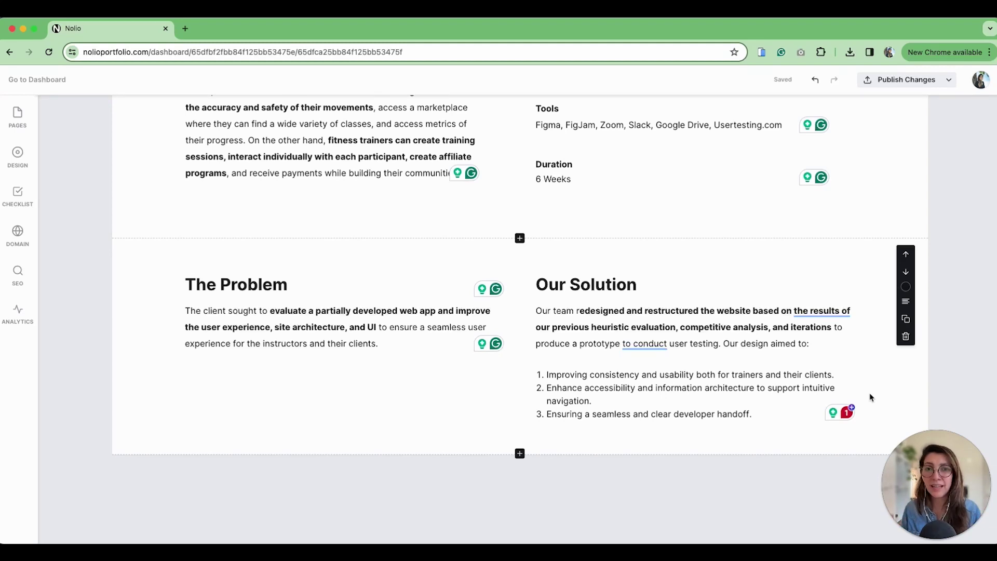
scroll(717, 309, "up", 1)
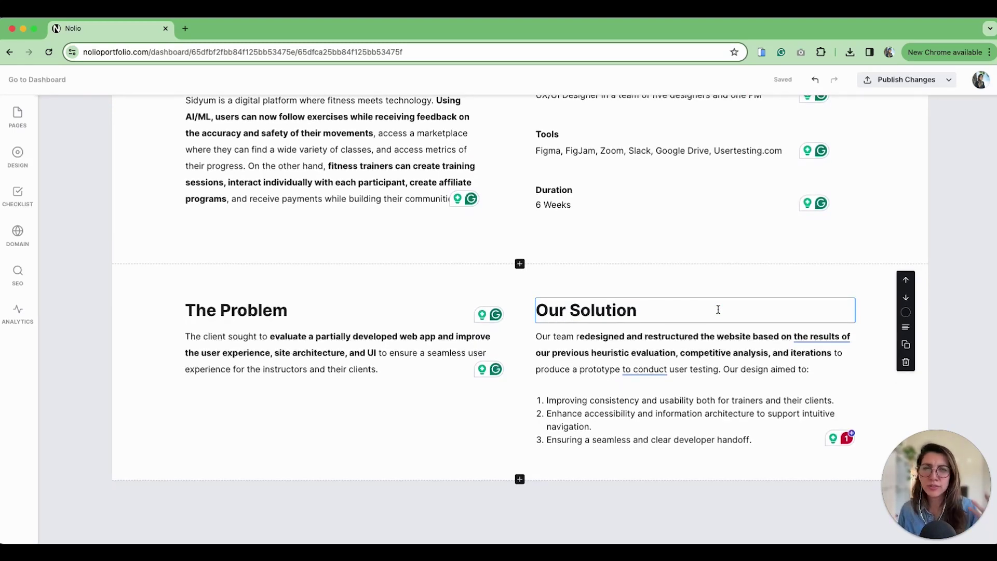
scroll(719, 309, "up", 8)
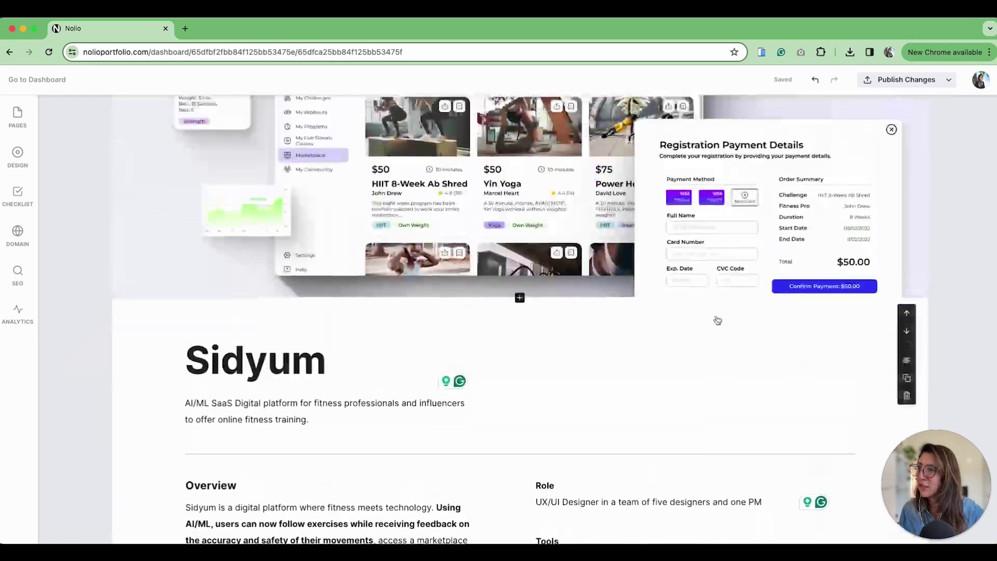
scroll(717, 312, "down", 9)
scroll(717, 316, "down", 1)
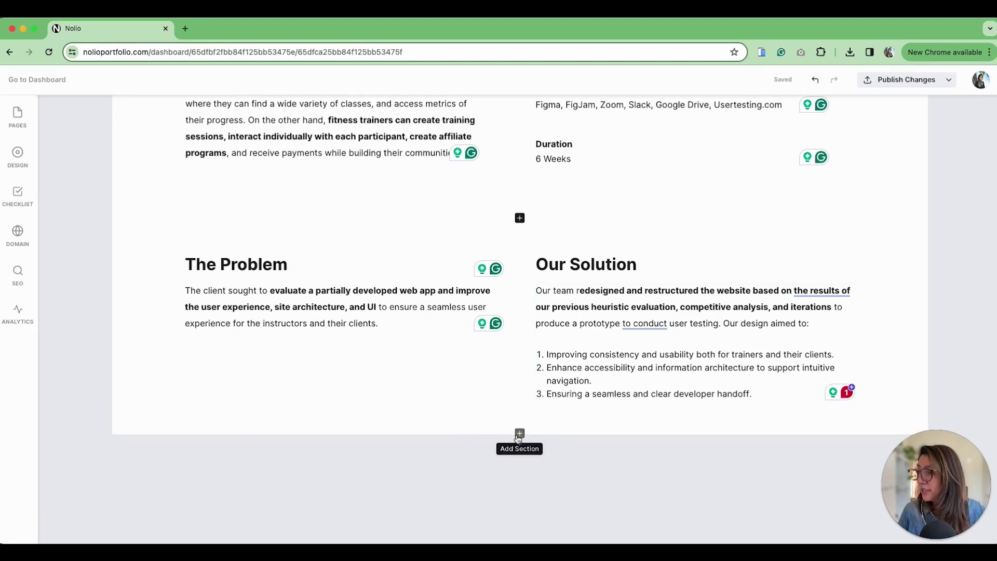
Append an Image Gallery mockup section showing Registration Payment Details, Marketplace and New Challenge screens
left_click(520, 433)
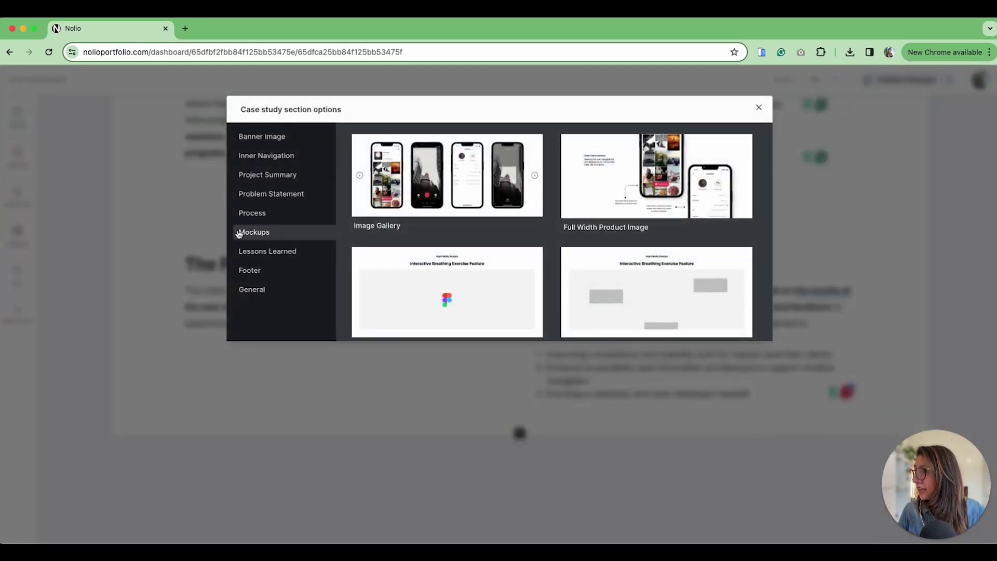
scroll(499, 244, "down", 1)
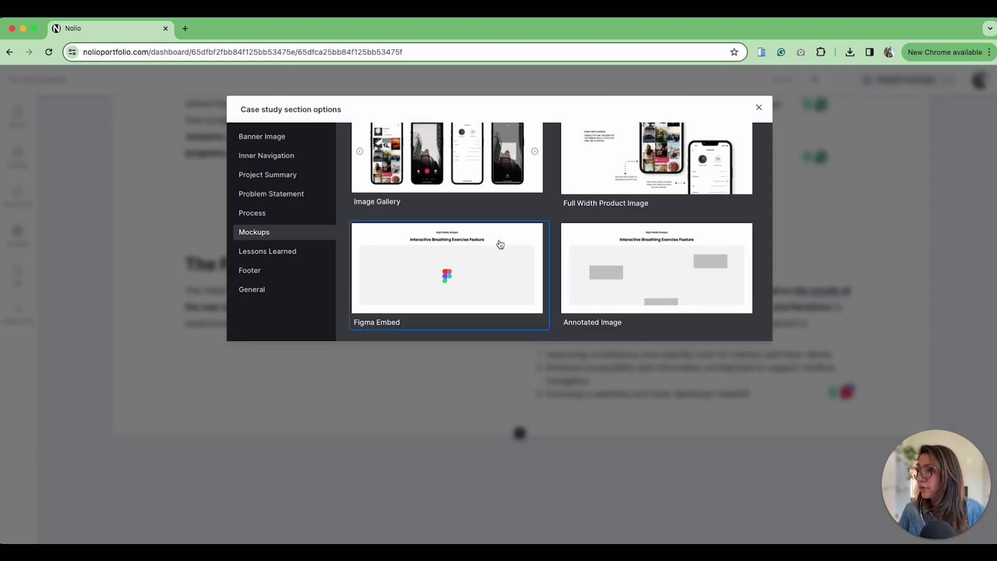
scroll(501, 245, "up", 1)
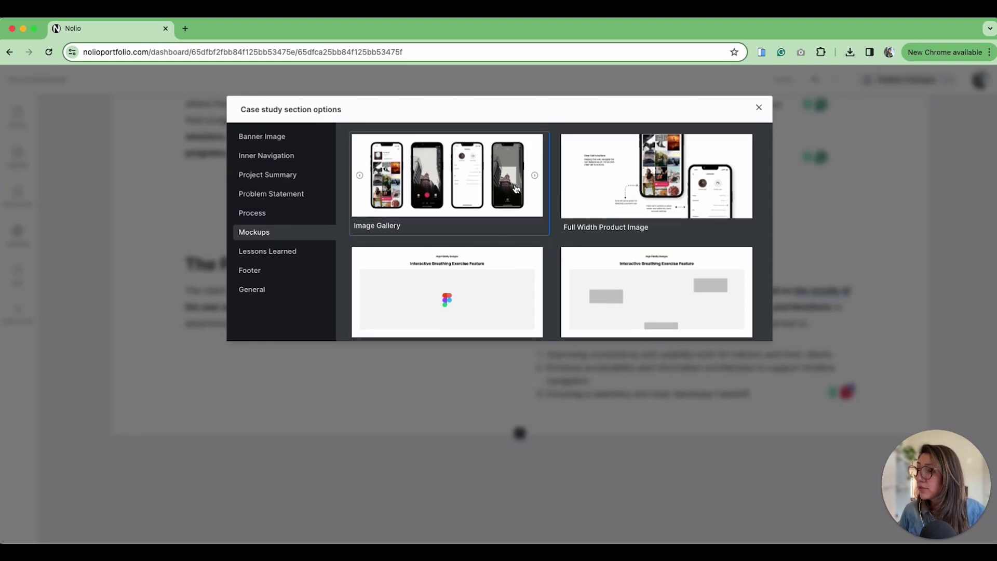
left_click(533, 216)
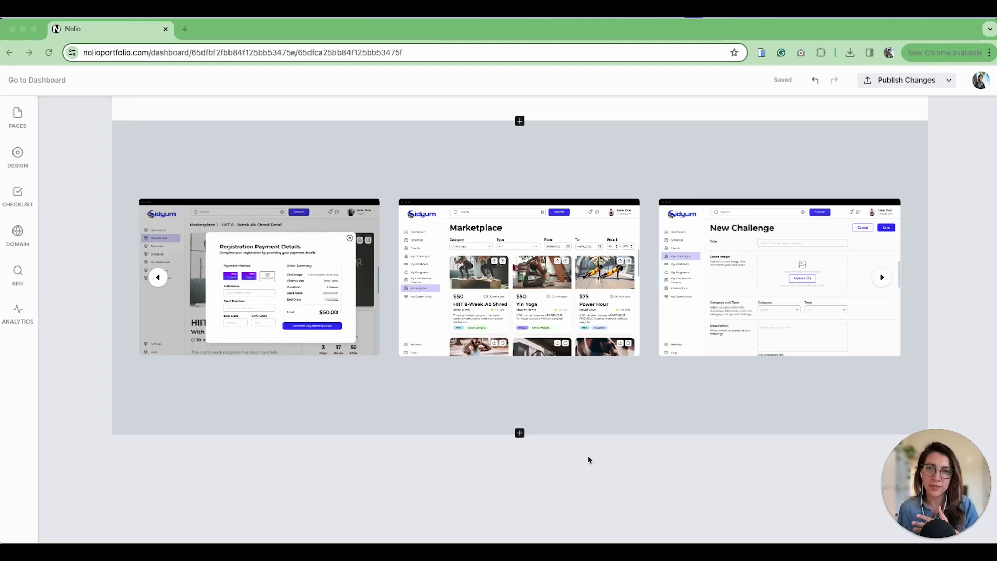
Insert the Inner Navigation 'Case Study Navigation' section and add a step after Third step
left_click(520, 434)
left_click(521, 434)
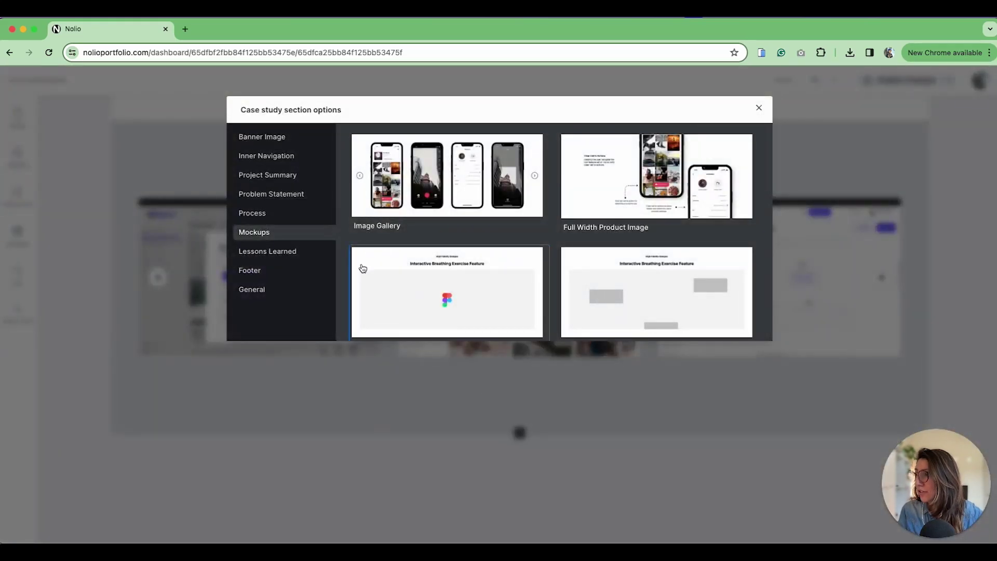
left_click(276, 155)
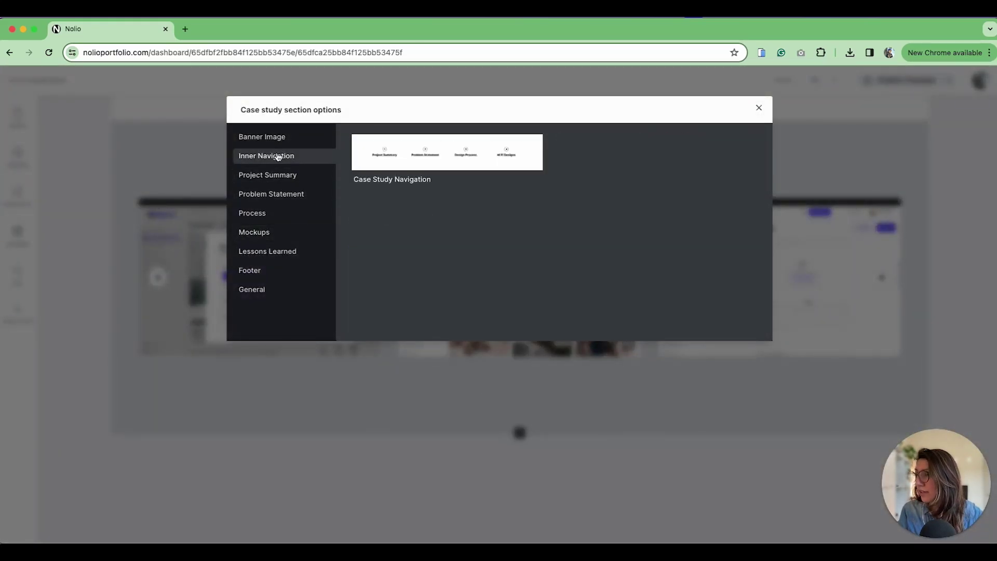
left_click(405, 161)
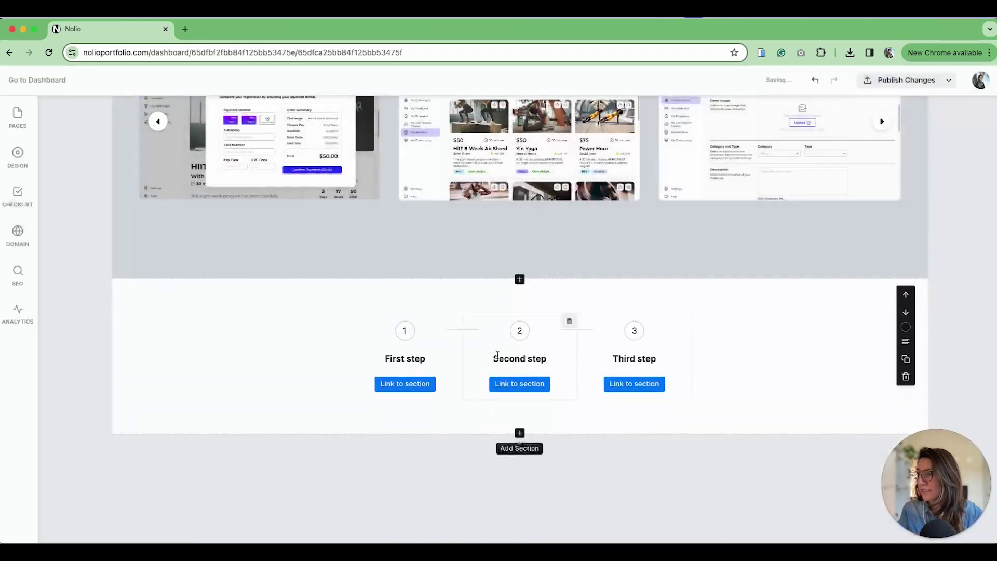
left_click(693, 358)
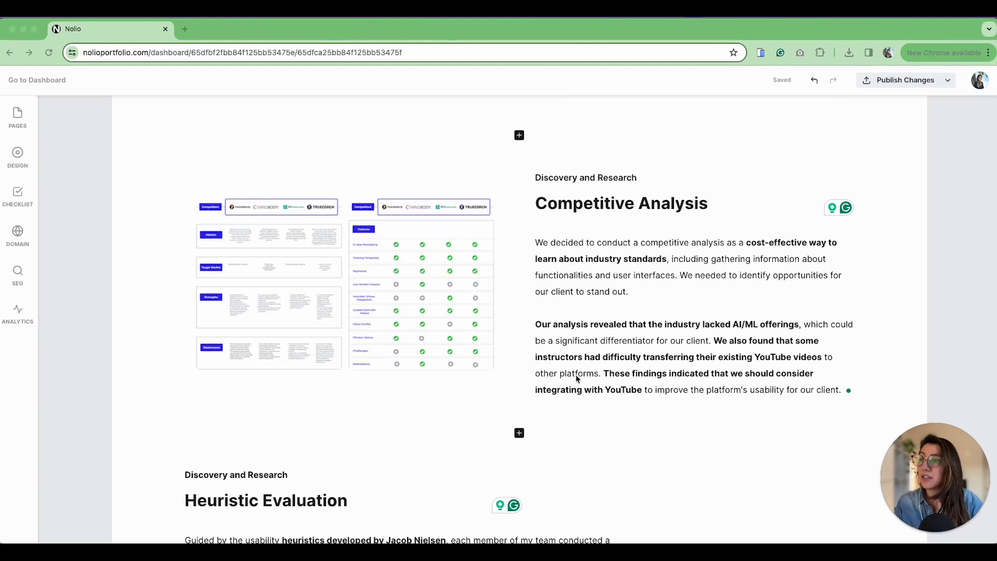
Scroll through the completed Sidyum case study and return to the Work homepage
left_click(954, 326)
scroll(949, 312, "down", 15)
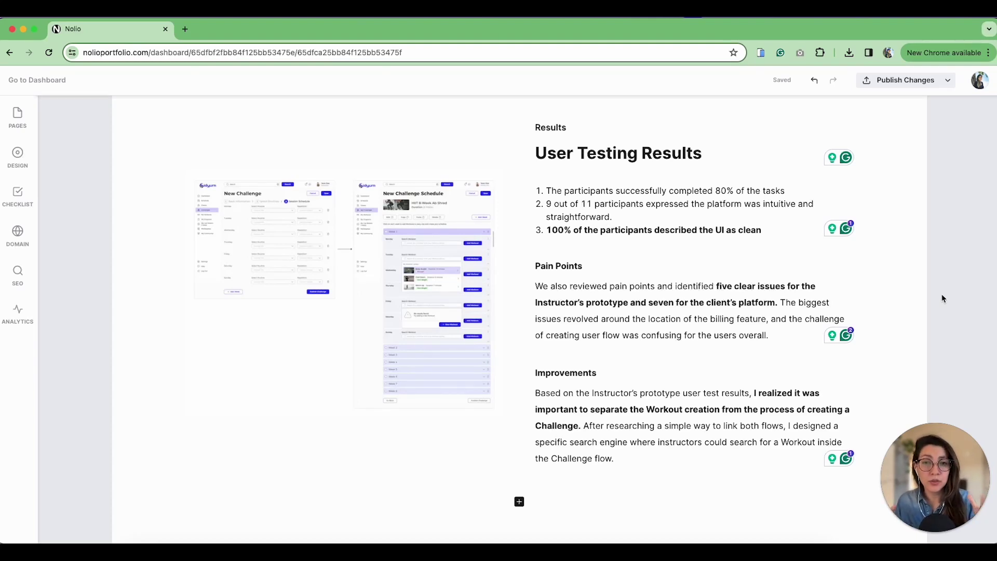
scroll(944, 299, "down", 10)
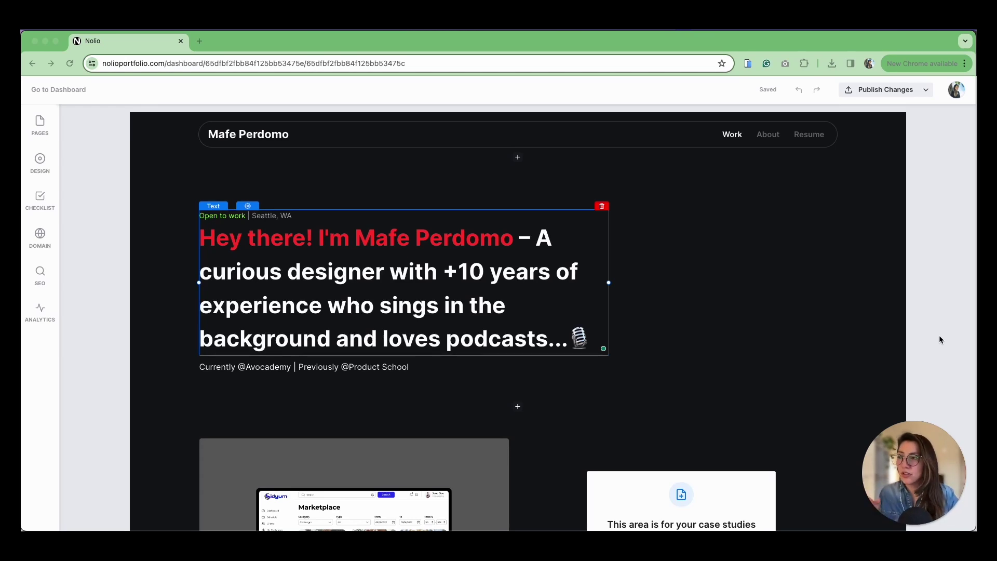
Bring up the SEO panel and start editing the empty Browser Tab Title field
left_click(40, 275)
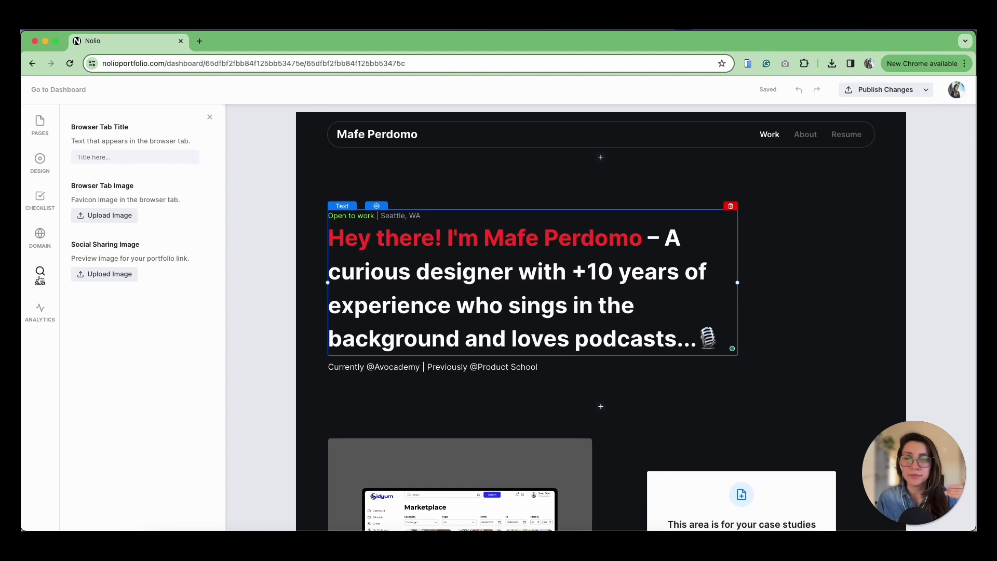
left_click(105, 159)
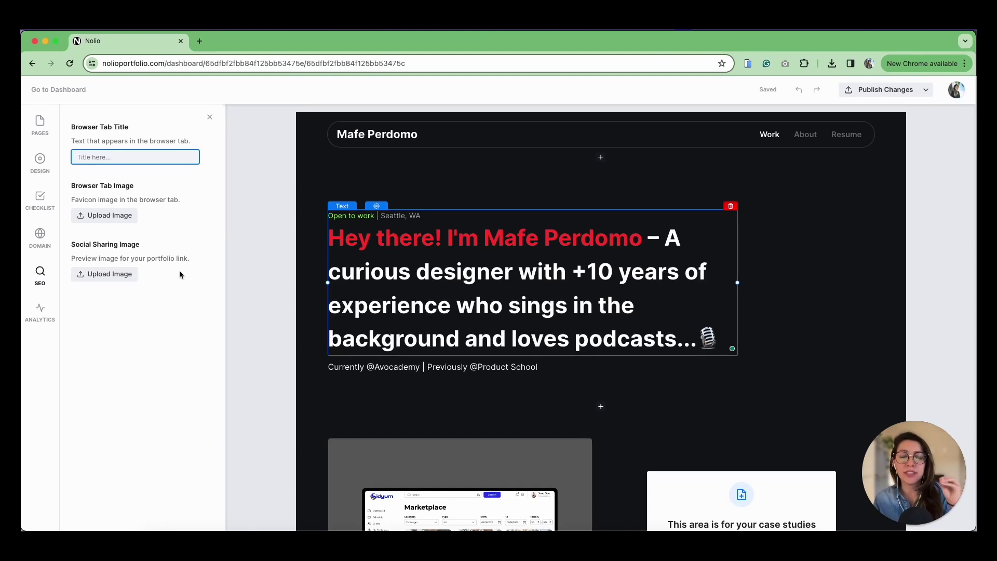
Switch to the Analytics panel showing the Microsoft Clarity code field
left_click(37, 314)
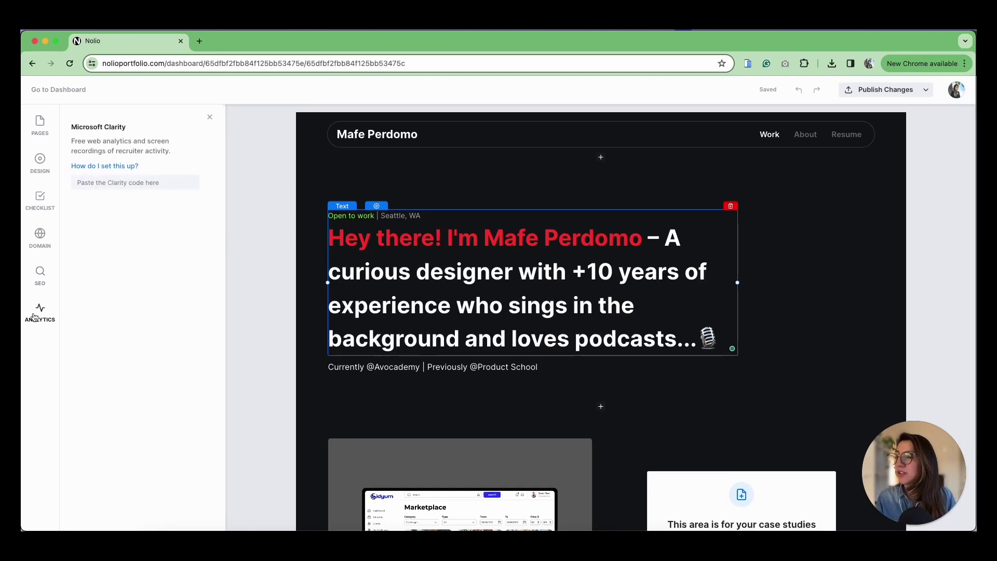